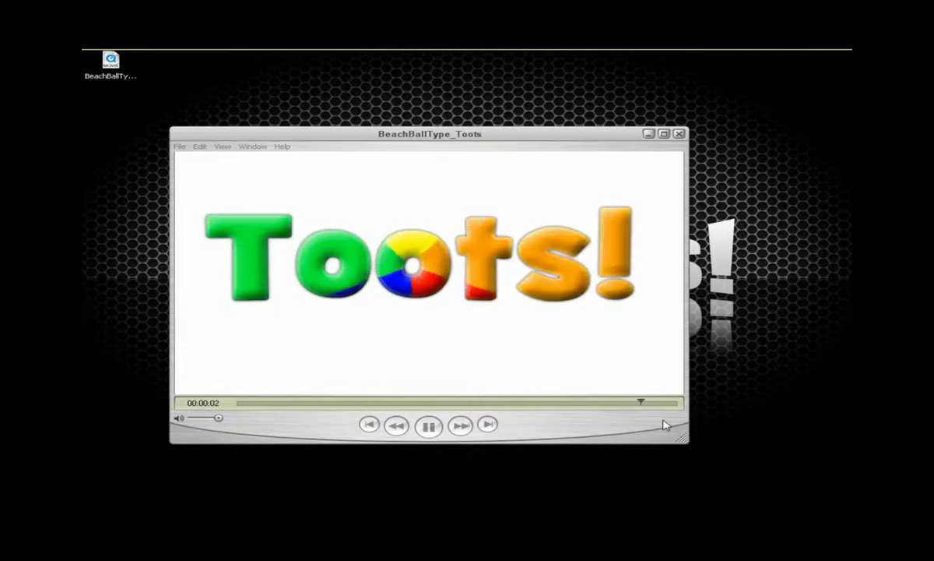
- Scrub through and play the Toots! animation, then stop playback
left_click(679, 134)
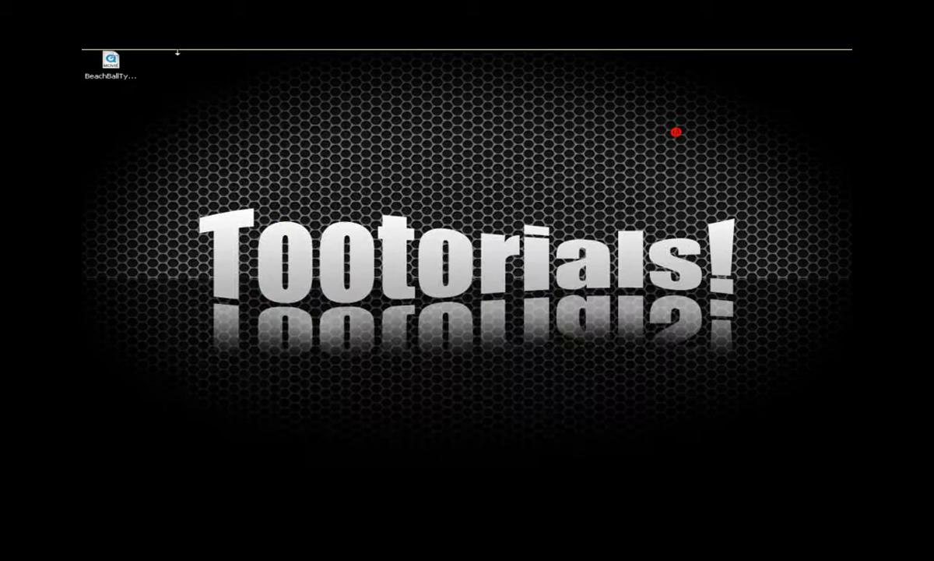
left_click(216, 77)
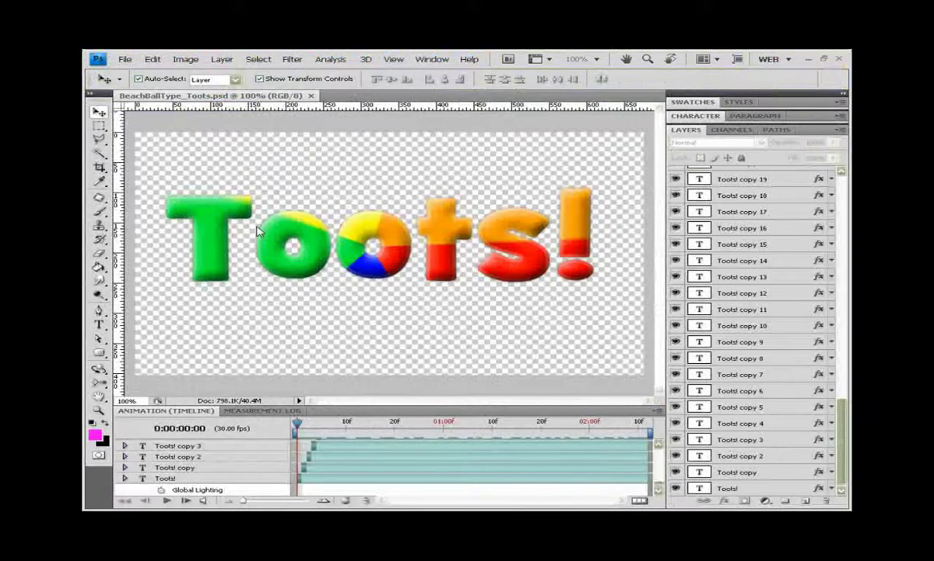
mouse_move(297, 425)
left_mouse_down()
mouse_move(576, 425)
mouse_move(304, 426)
left_mouse_up()
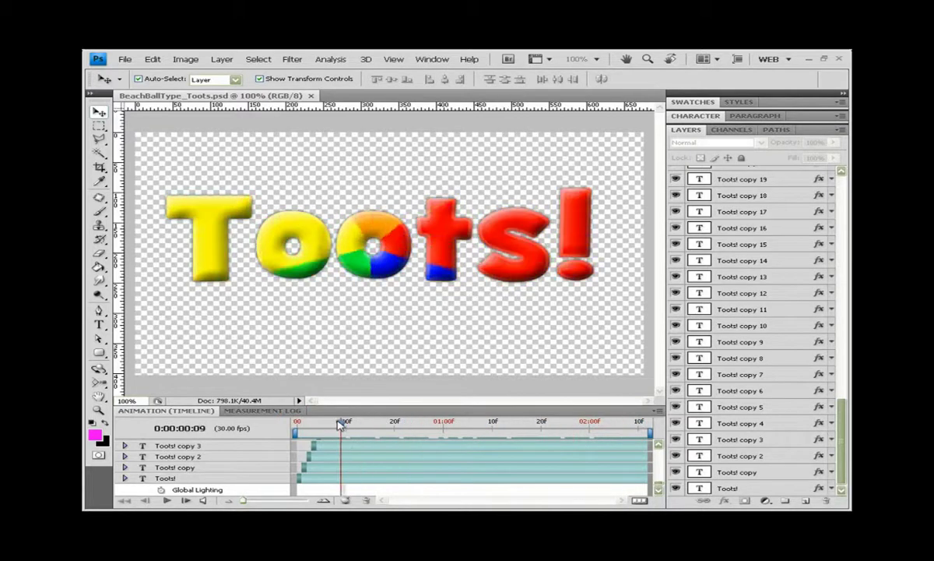
left_click(166, 500)
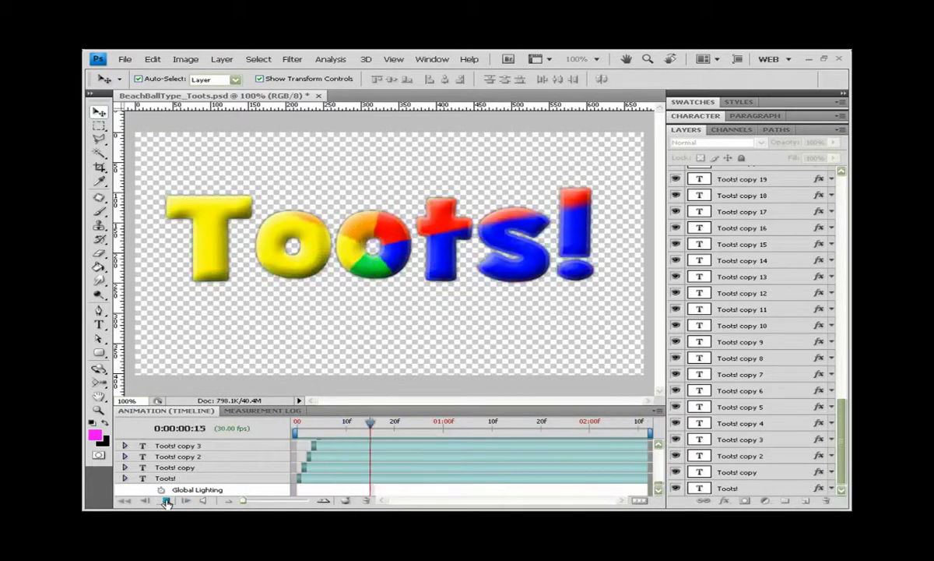
key("space")
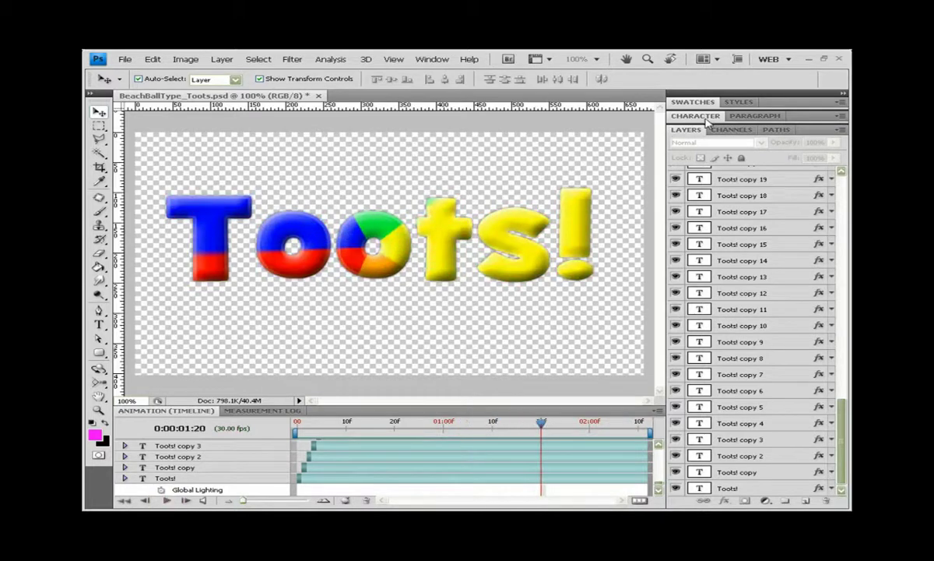
- Set the Character panel font to GrilledCheese BTN Toasted
left_click(698, 116)
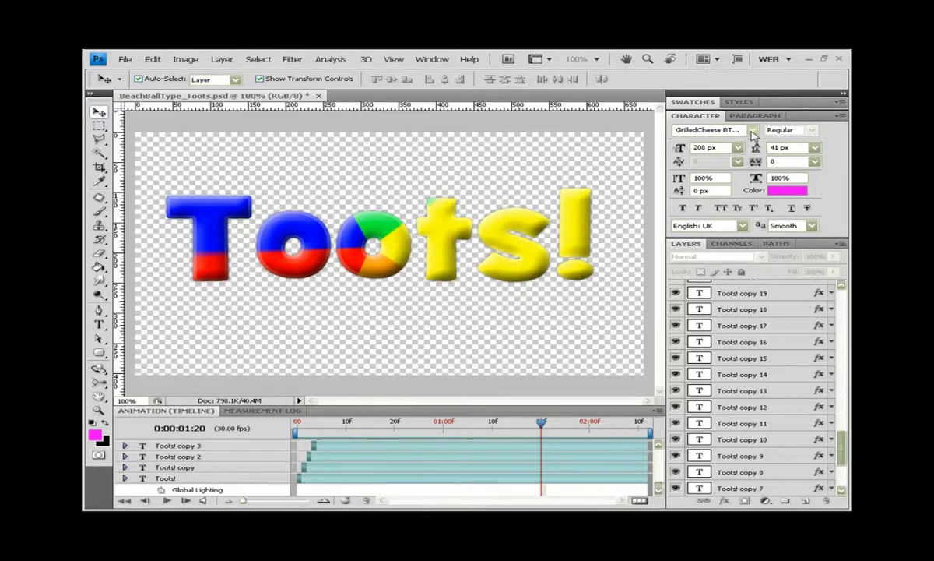
left_click(753, 131)
left_click(715, 142)
left_click(754, 131)
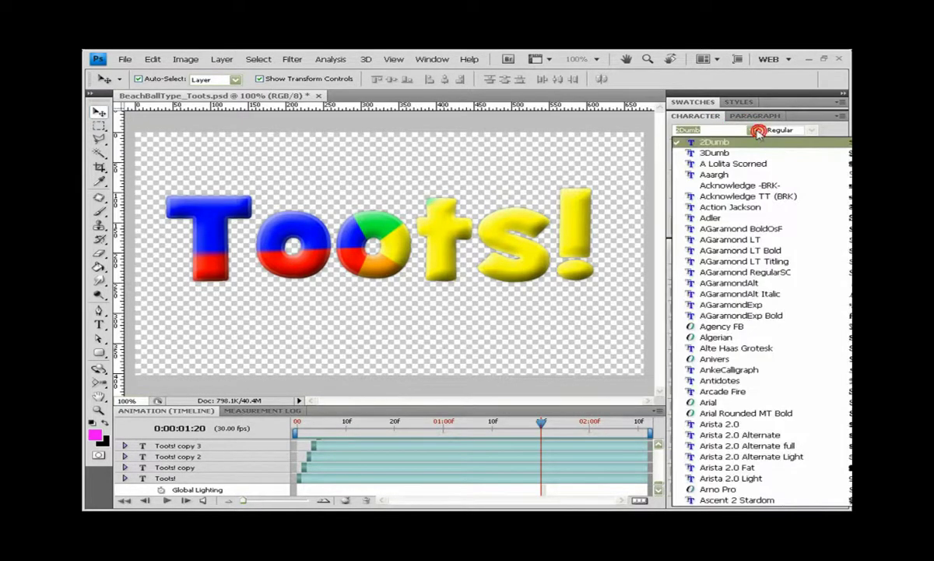
left_click(724, 129)
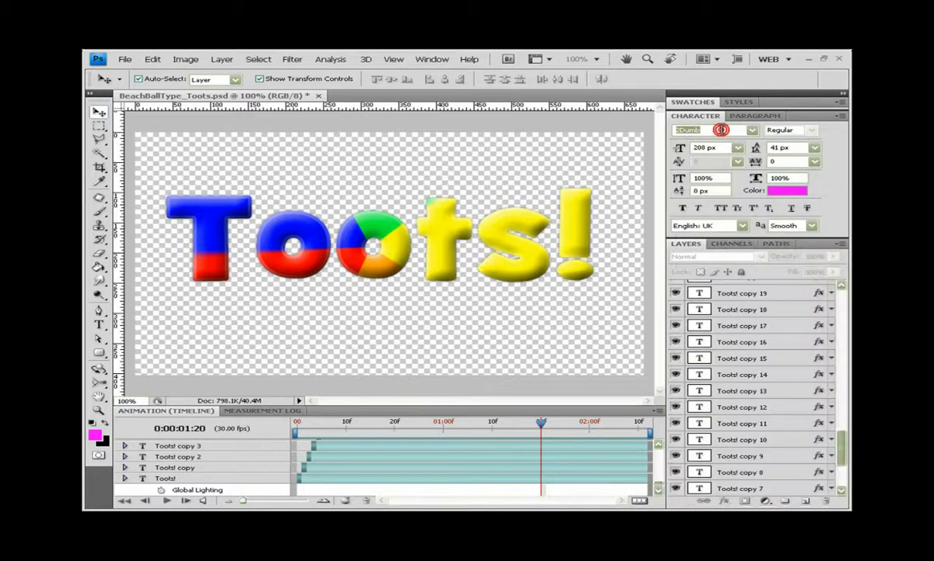
type("GrilledCheese BTN")
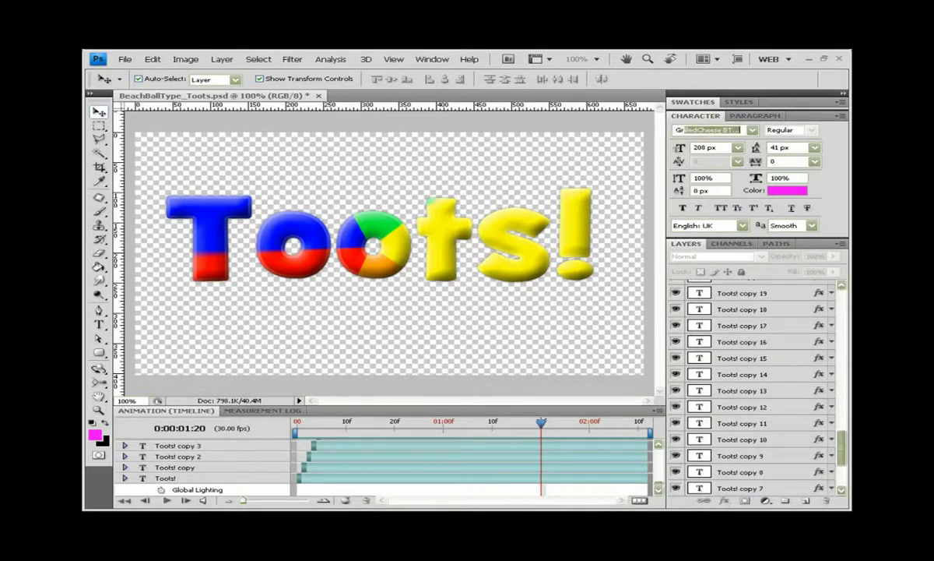
left_click(753, 130)
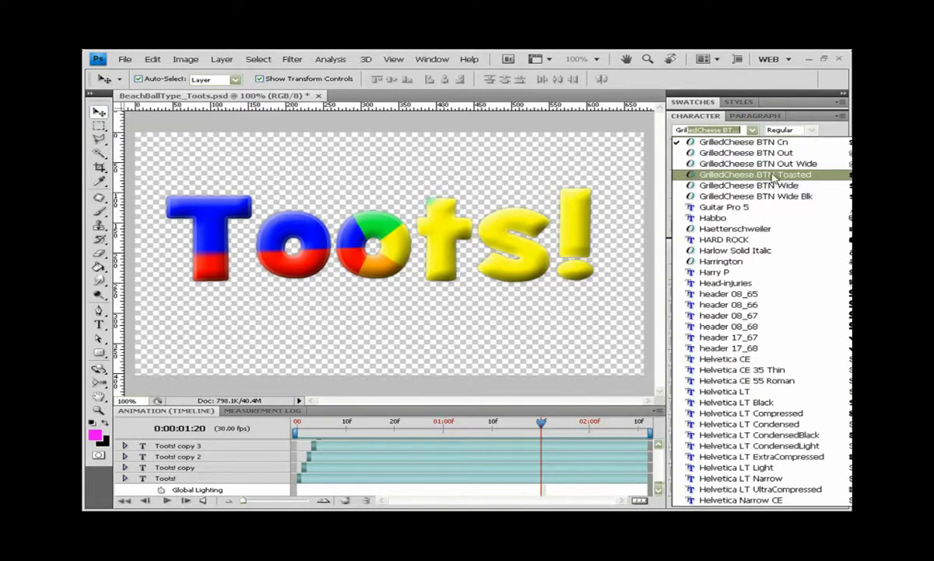
left_click(723, 174)
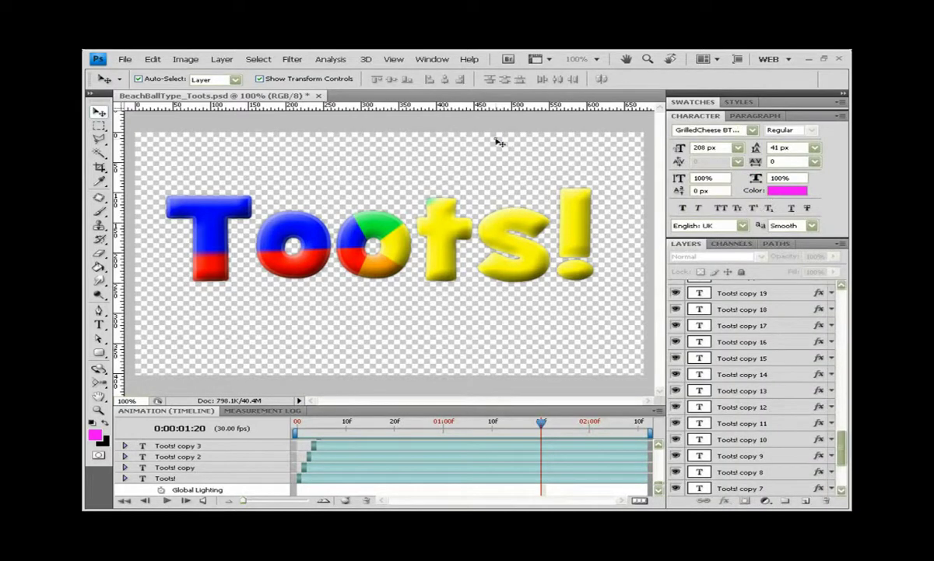
- Save and close the Toots! file, then collapse the Animation panel
left_click(318, 95)
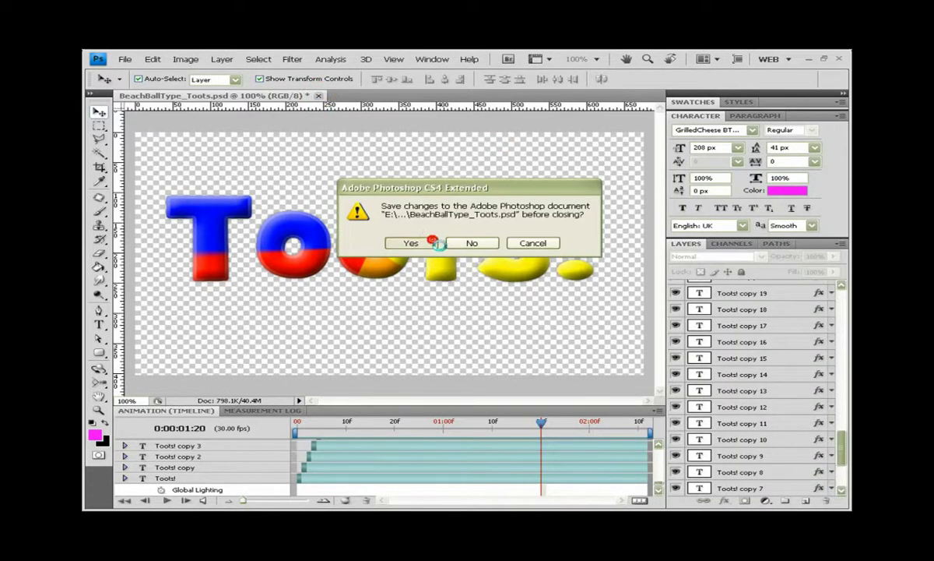
left_click(408, 242)
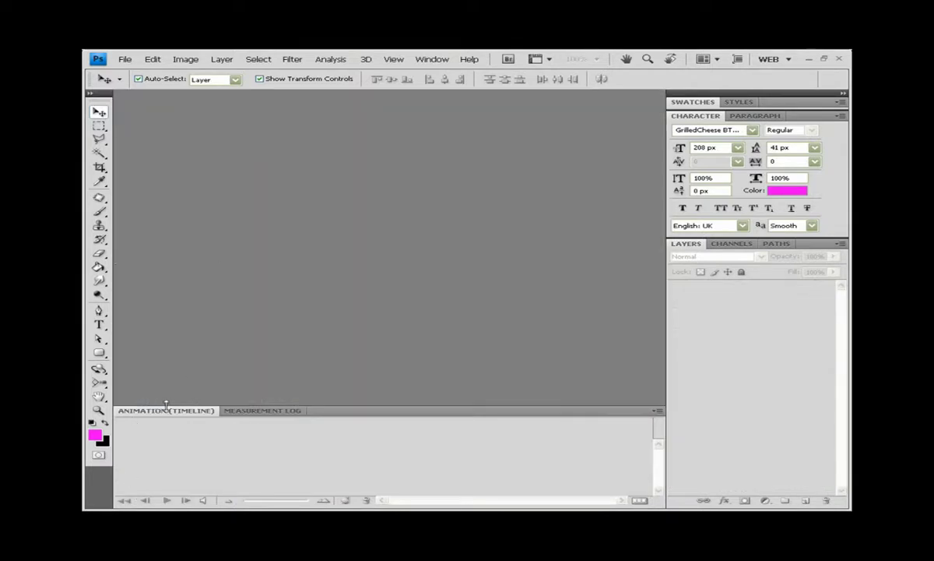
double_click(171, 410)
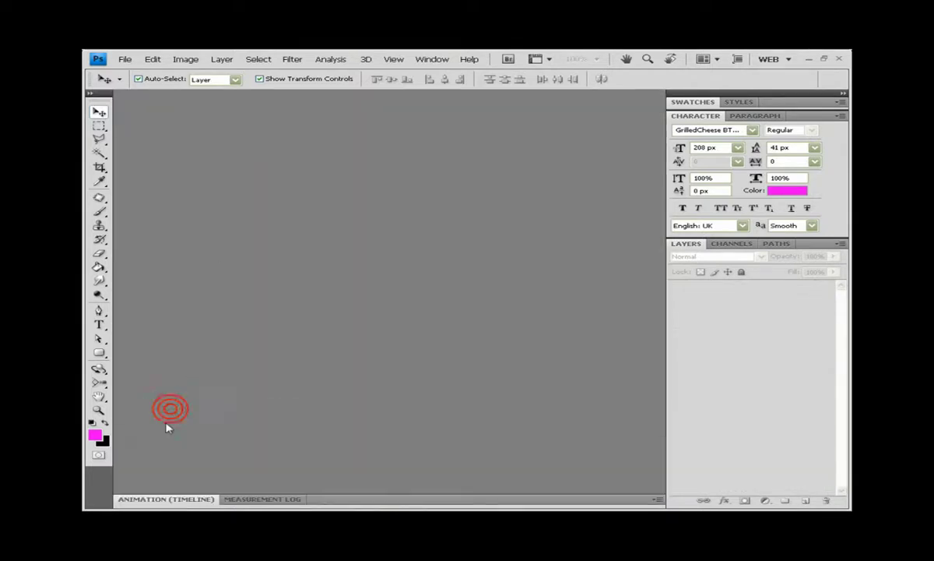
- Create a new 700 × 400 px transparent document
left_click(125, 60)
left_click(129, 71)
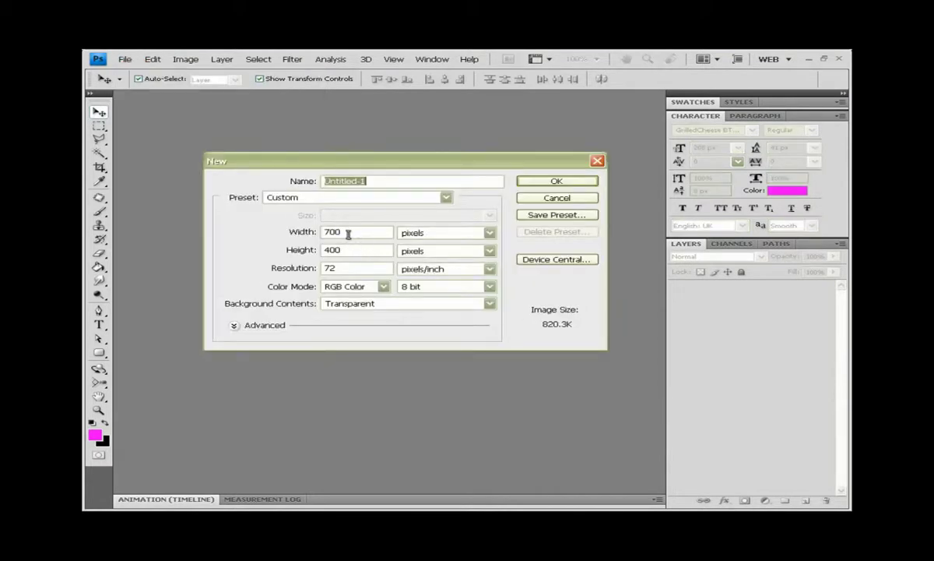
left_click(556, 181)
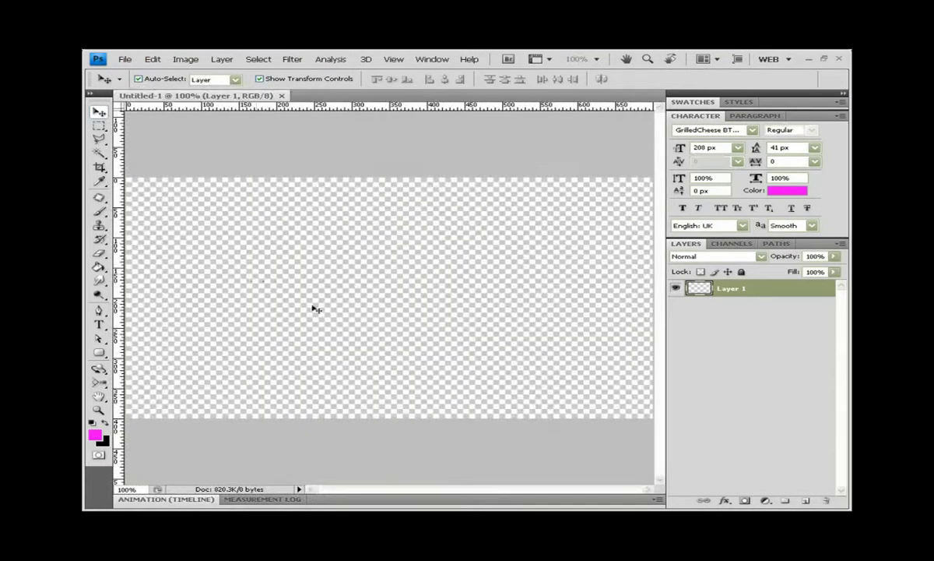
key("t")
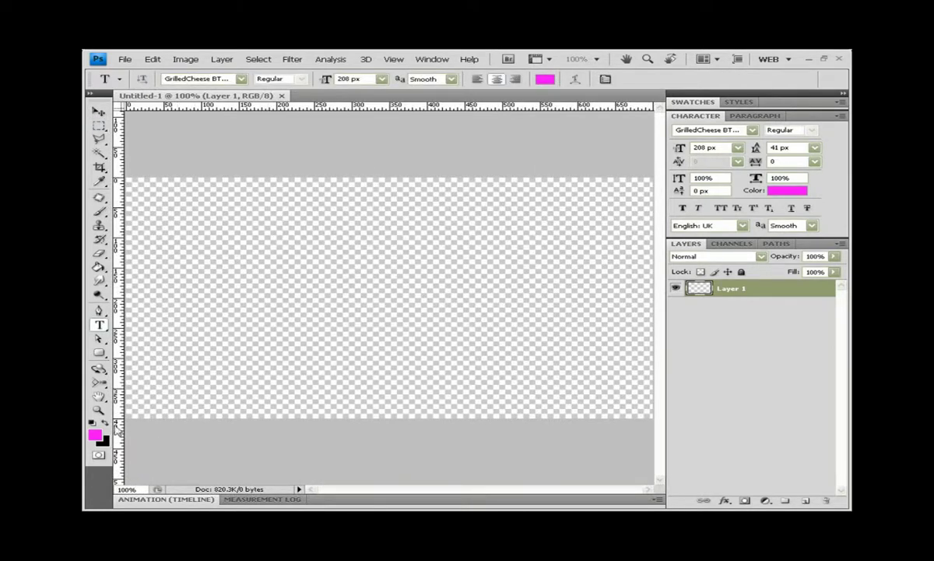
- Type 'Toots!' on the canvas in black GrilledCheese BTN Toasted
left_click(107, 422)
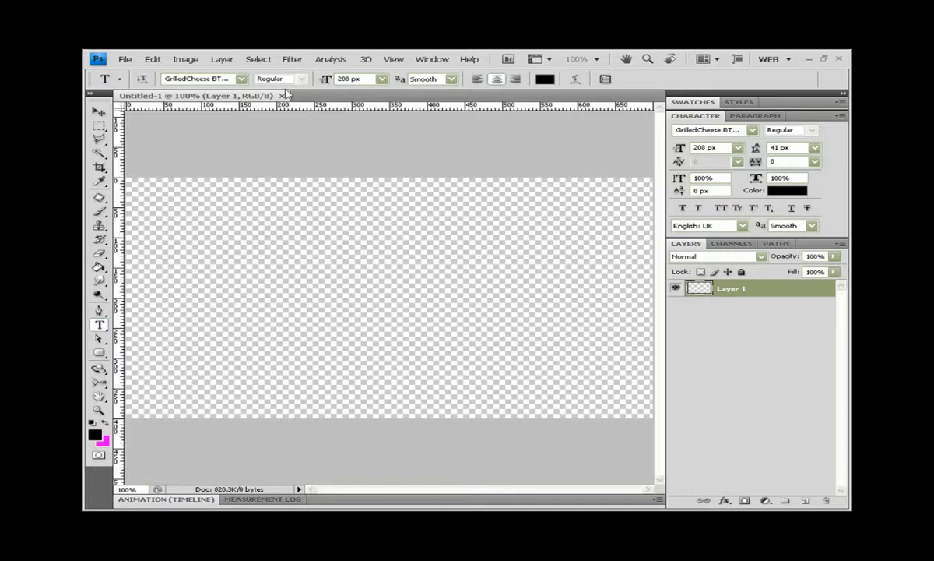
left_click(240, 79)
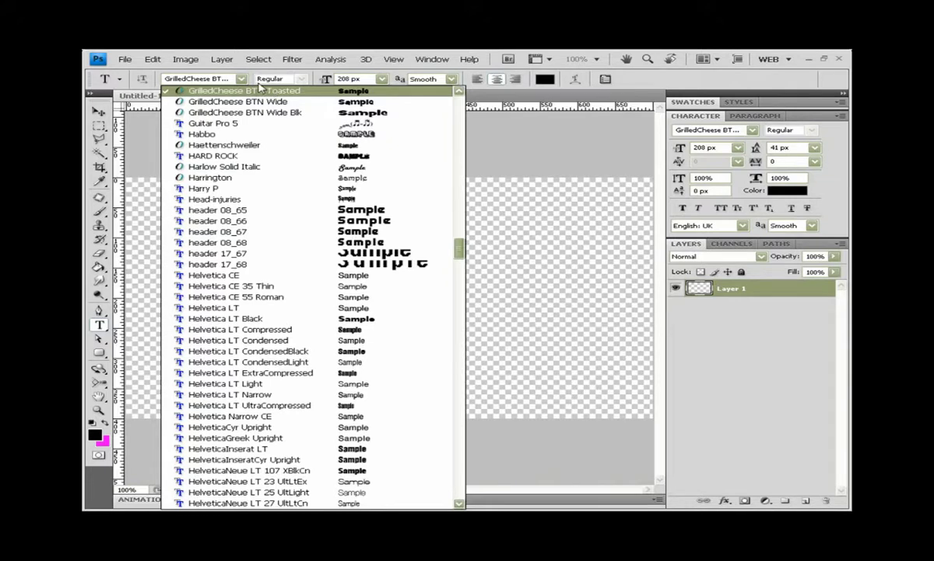
left_click(239, 79)
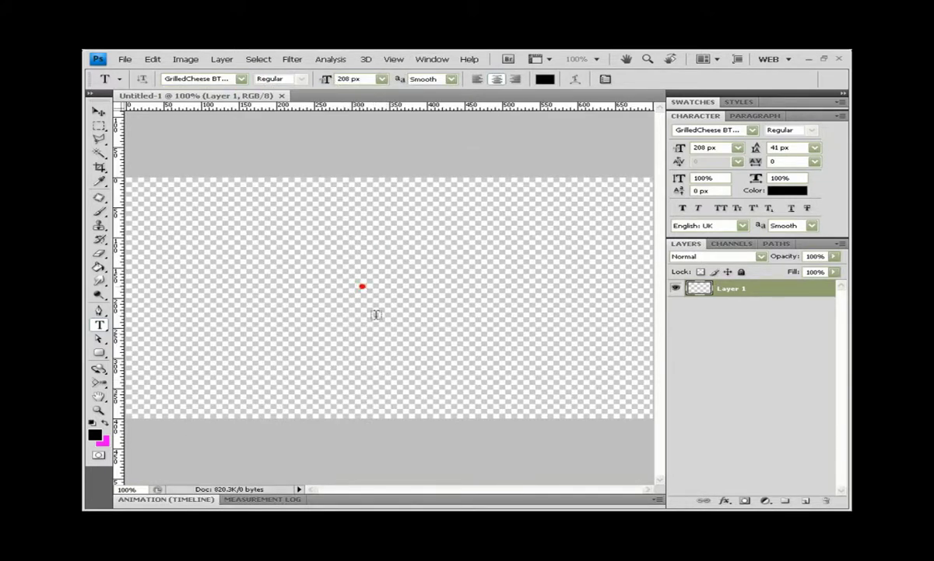
left_click(402, 339)
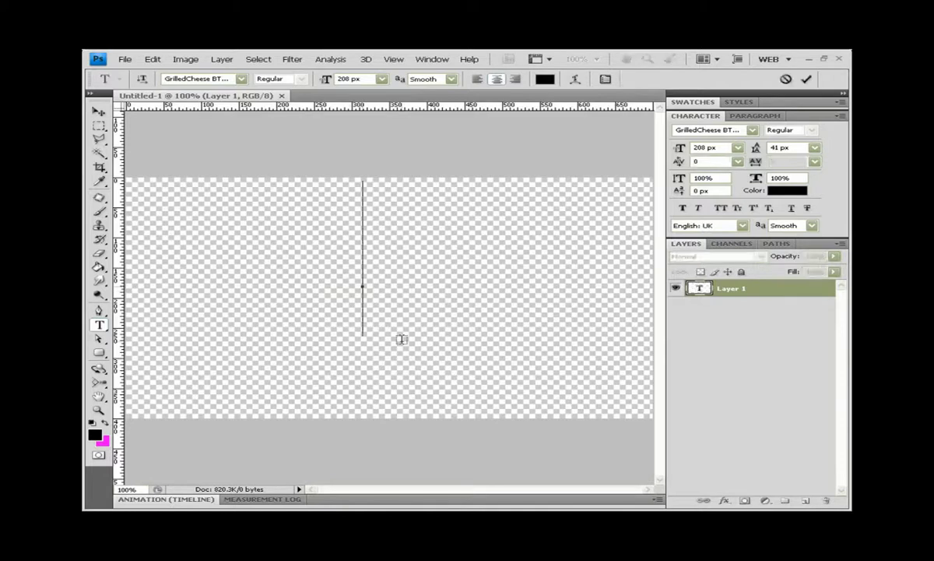
type("Toots!")
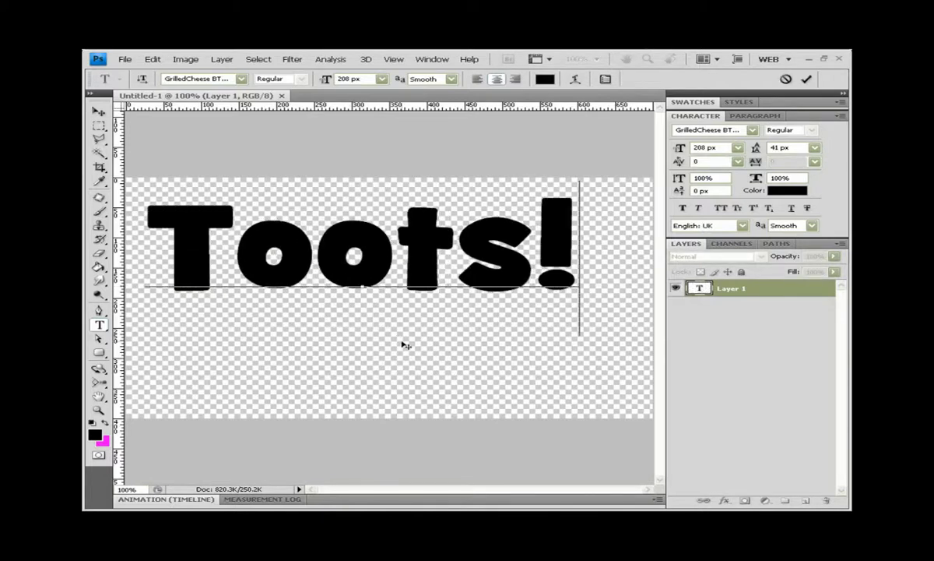
left_click(807, 79)
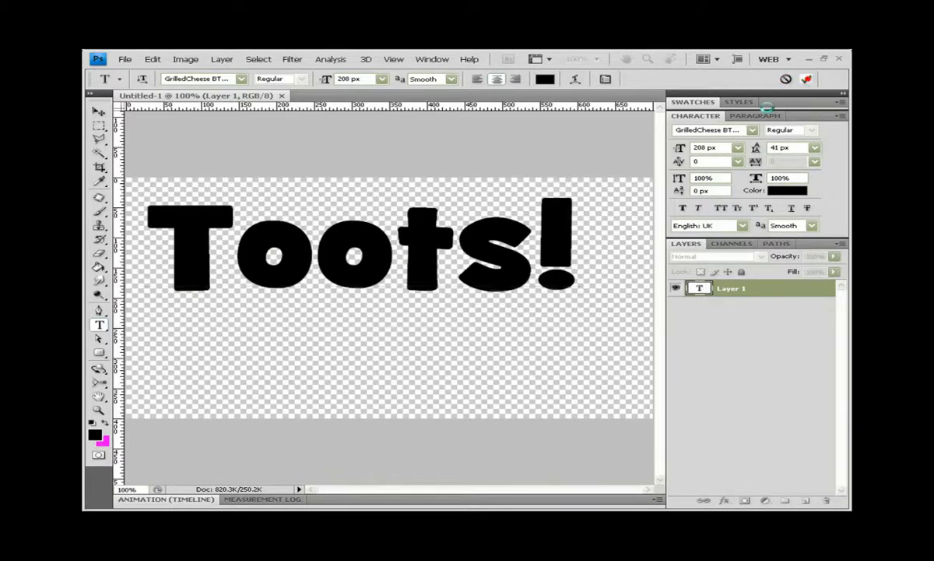
- Move the Toots! text down and right to centre it
left_click(98, 112)
left_click_drag(359, 243, 382, 295)
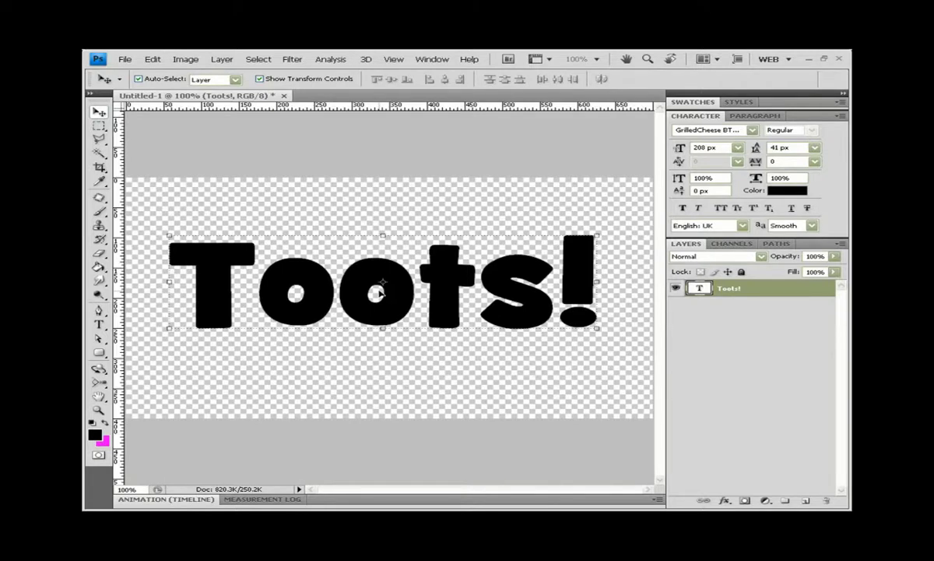
left_click_drag(524, 302, 532, 303)
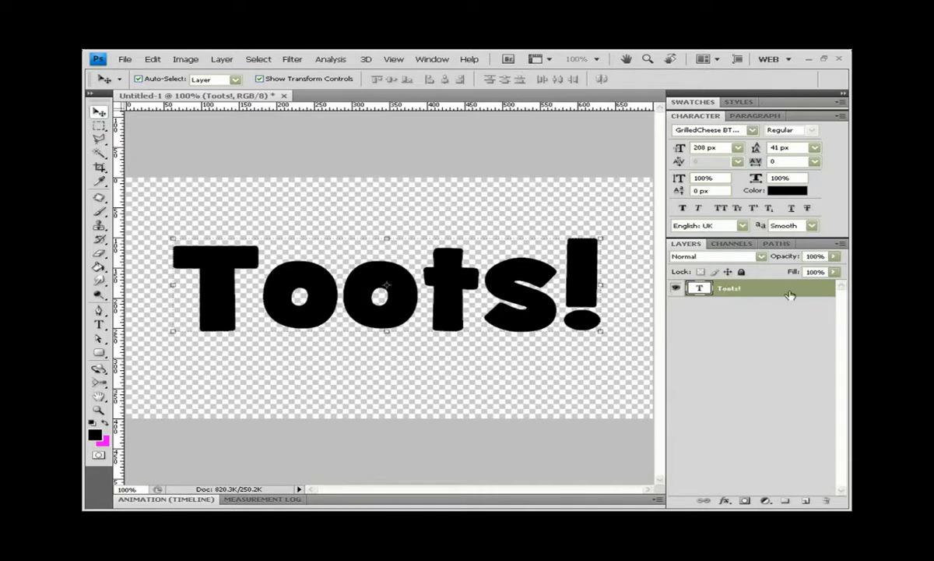
- Enable a Drop Shadow on Toots! with its distance reduced to about 1 px
key("h")
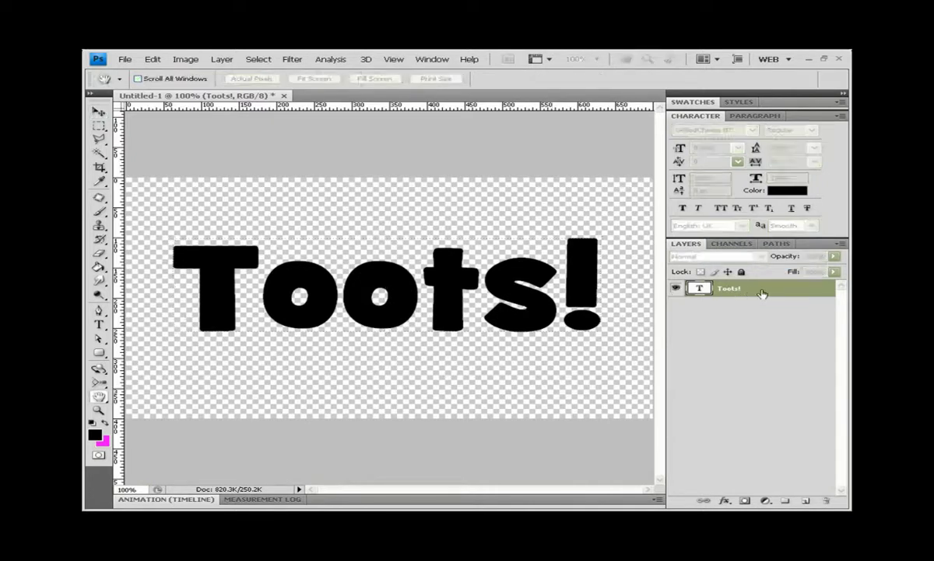
double_click(786, 288)
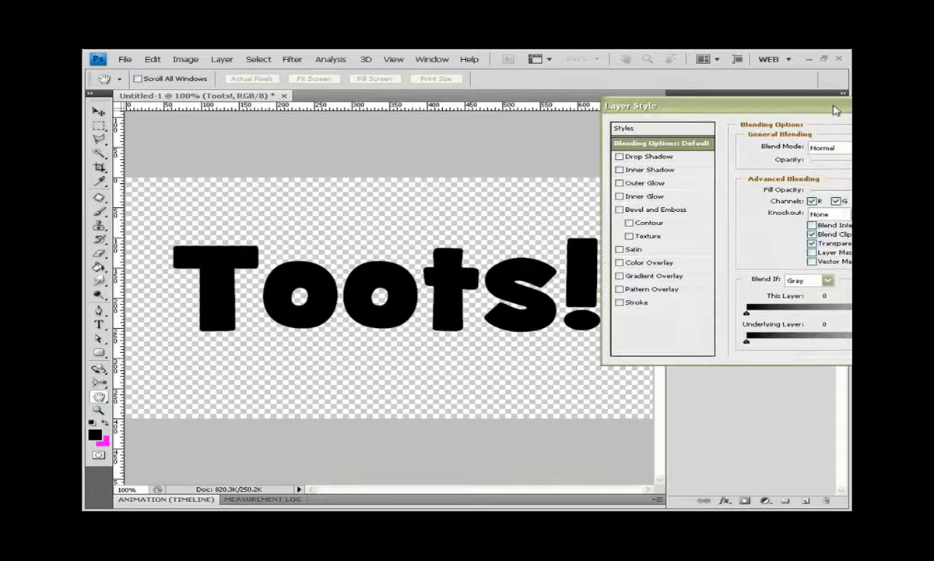
mouse_move(701, 100)
left_mouse_down()
mouse_move(386, 118)
mouse_move(436, 151)
mouse_move(524, 127)
left_mouse_up()
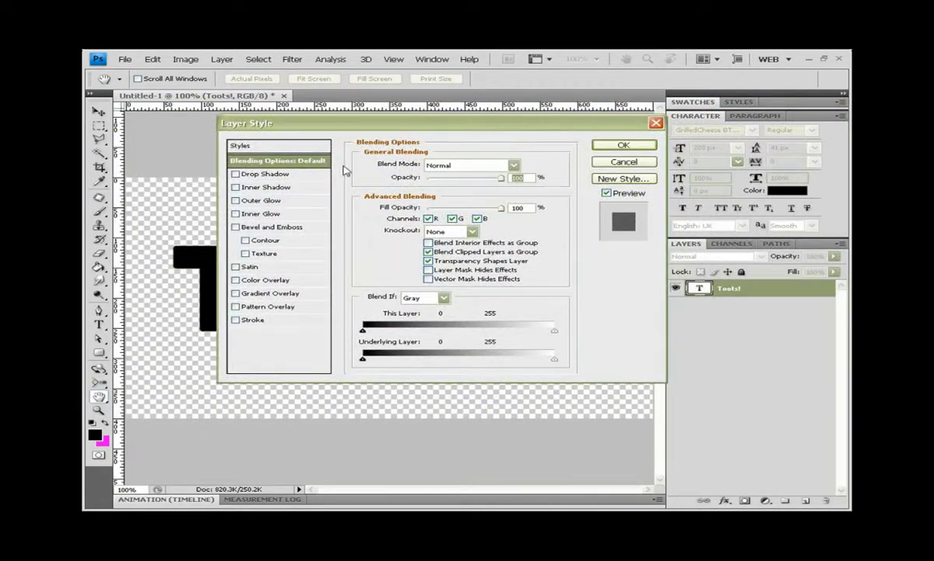
left_click_drag(376, 122, 512, 100)
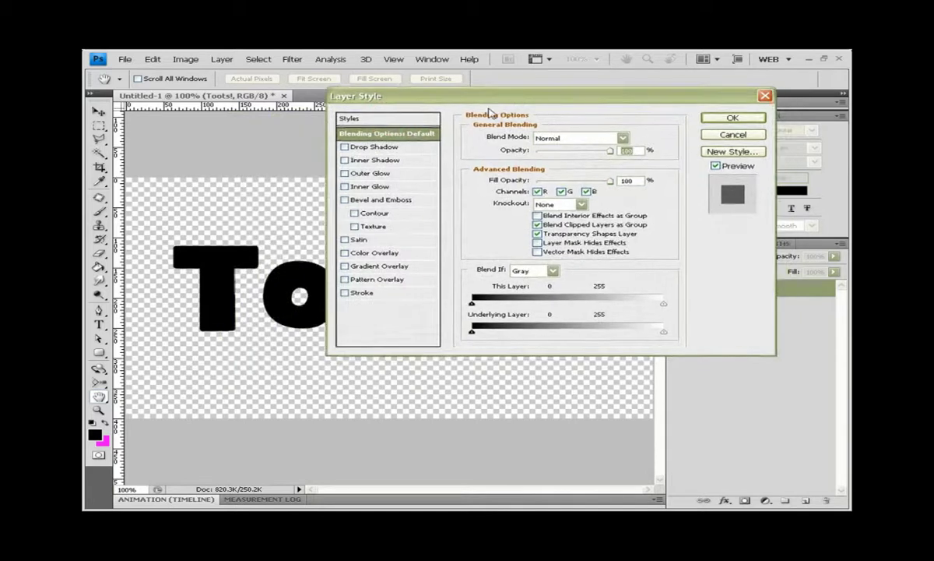
left_click(385, 147)
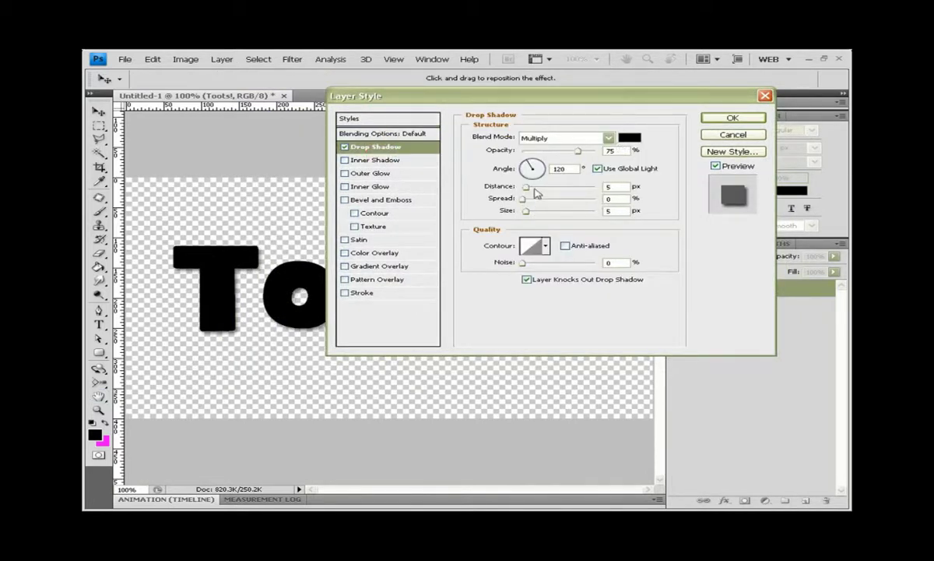
left_click_drag(526, 189, 521, 189)
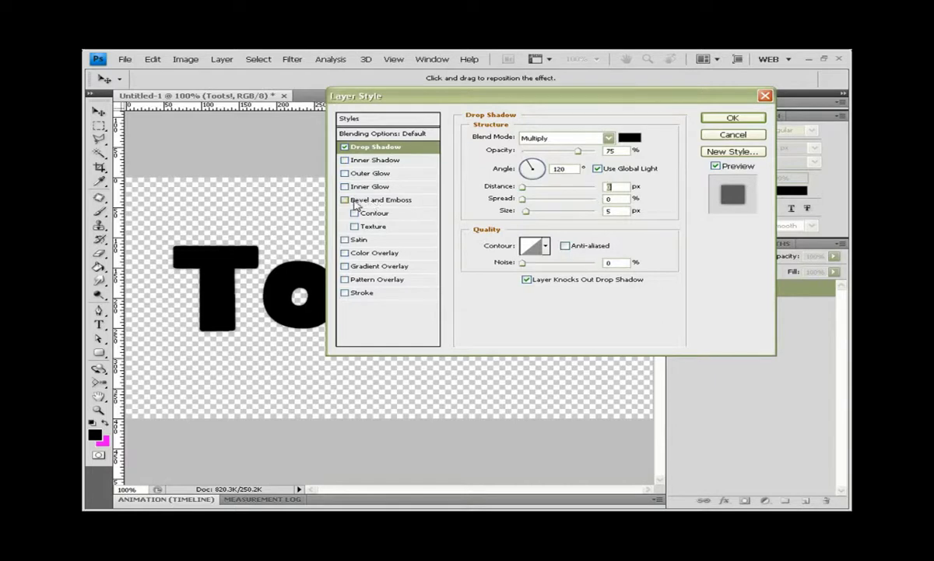
- Add Bevel and Emboss with size 15 px, soften 10 px and depth 60%
left_click(404, 202)
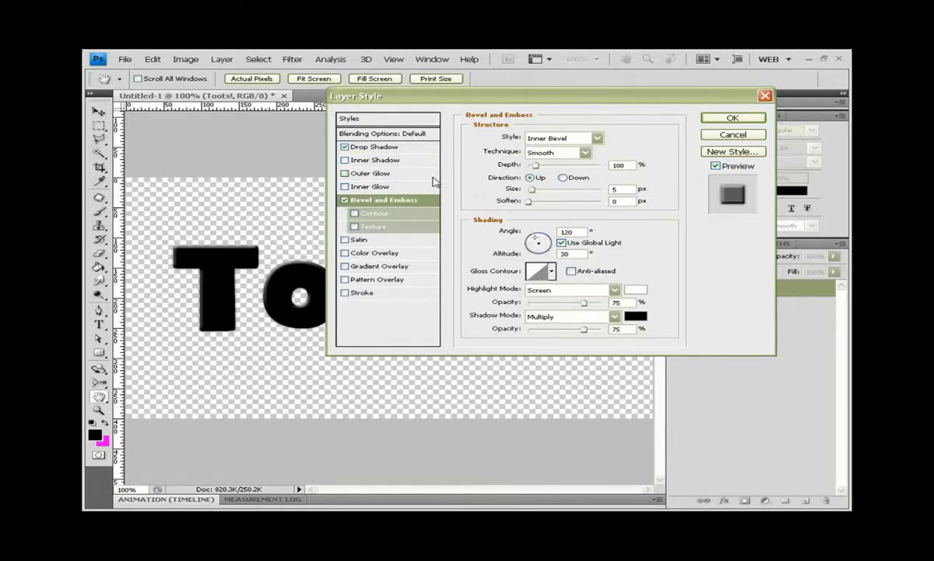
left_click_drag(535, 194, 574, 204)
left_click(529, 202)
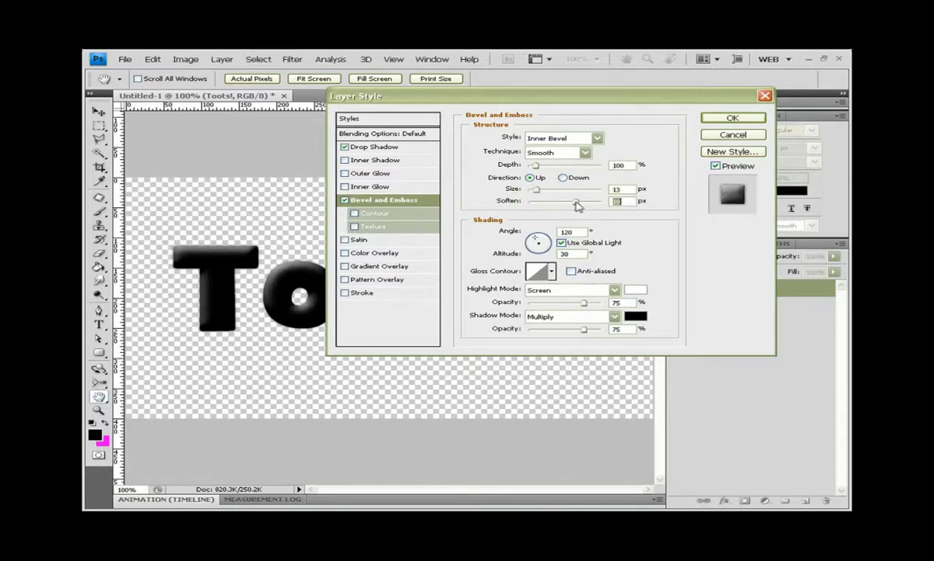
double_click(617, 188)
type("15")
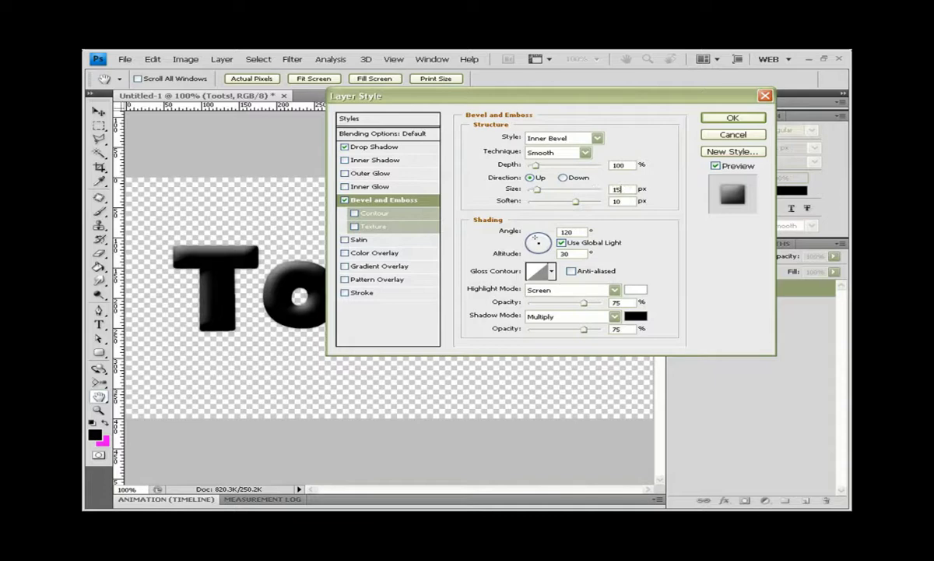
mouse_move(549, 96)
left_mouse_down()
mouse_move(767, 101)
mouse_move(426, 100)
mouse_move(615, 112)
left_mouse_up()
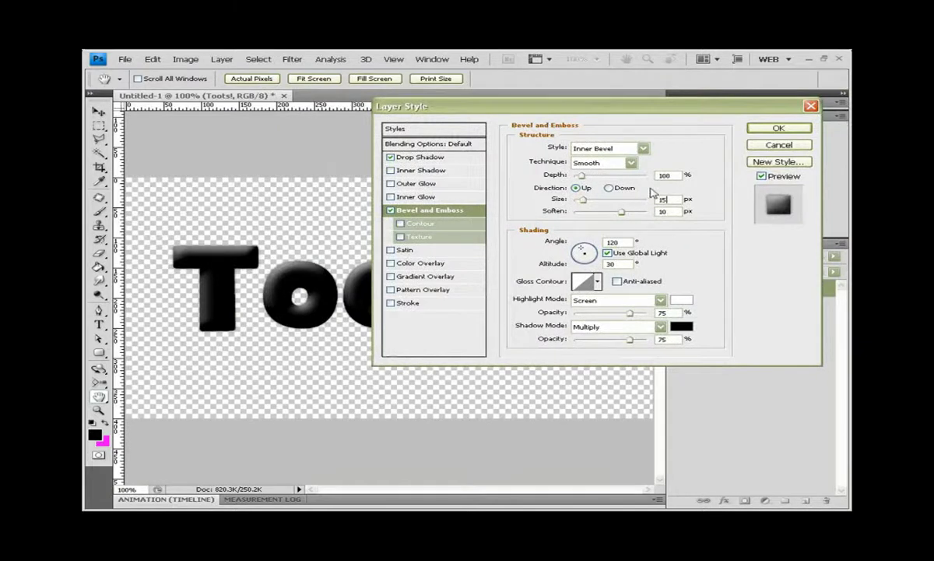
left_click_drag(581, 175, 602, 178)
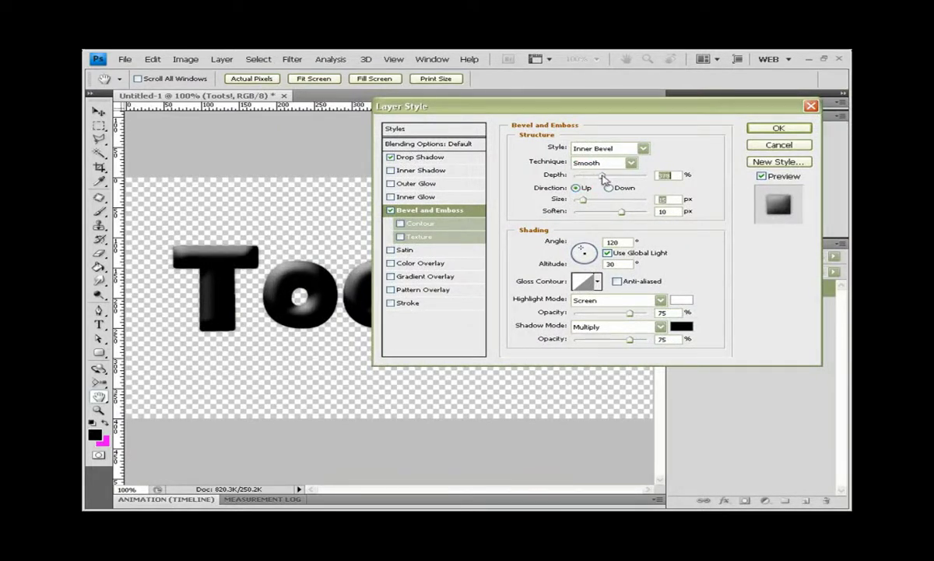
mouse_move(580, 107)
left_mouse_down()
mouse_move(651, 100)
mouse_move(596, 88)
left_mouse_up()
left_click_drag(621, 157, 627, 159)
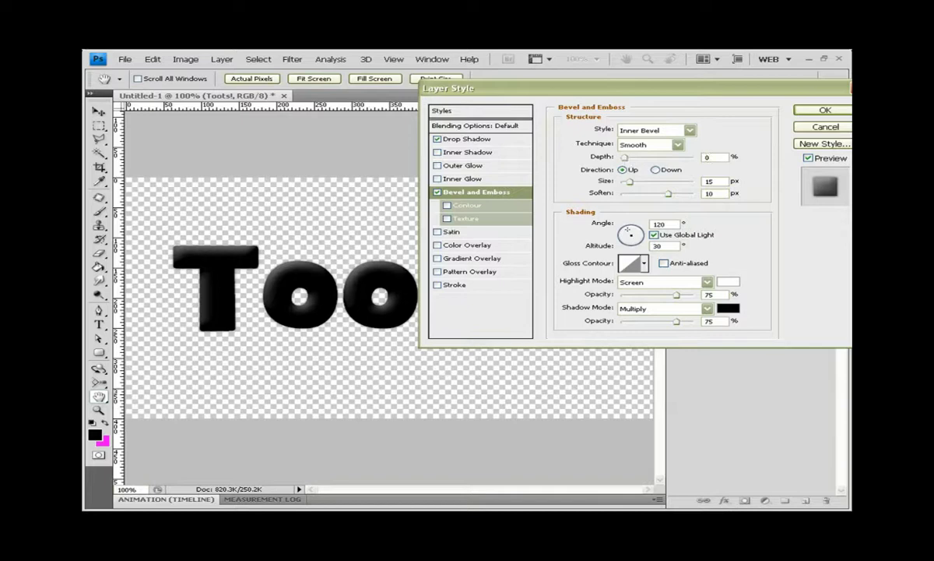
type("60")
left_click_drag(621, 90, 532, 80)
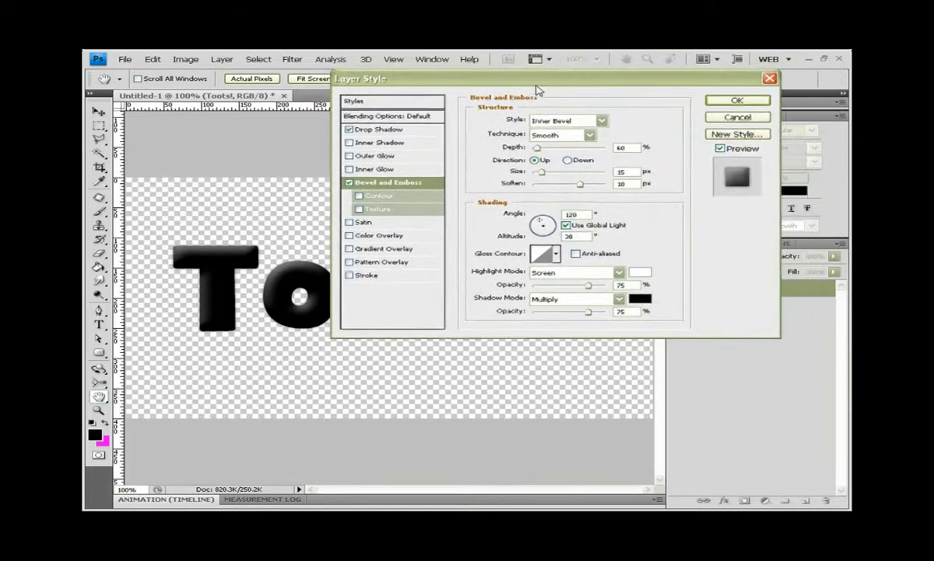
- Enable a white, Normal-mode Inner Shadow: distance 0, choke 100%, size 10 px, opacity 10%
left_click(384, 143)
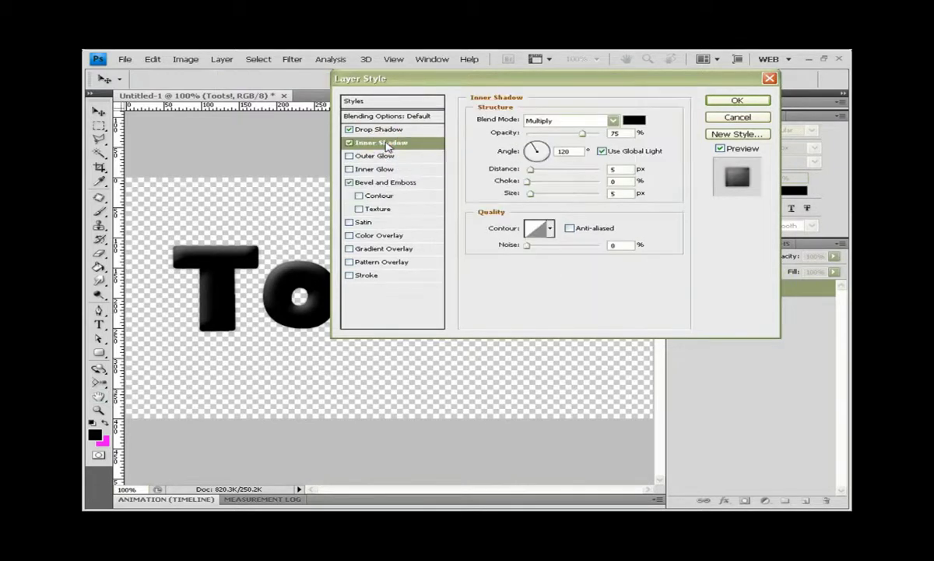
left_click(631, 117)
left_click(358, 102)
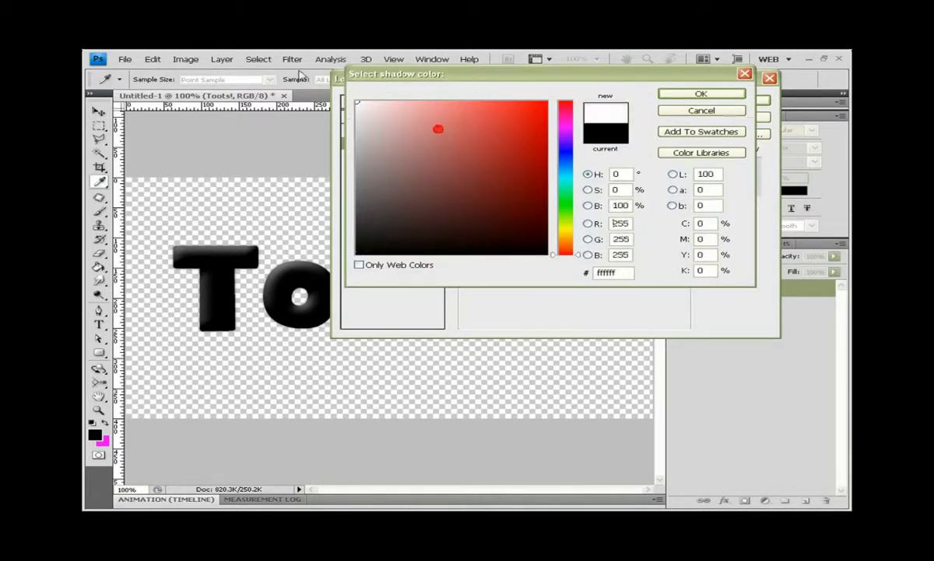
left_click(676, 92)
left_click(576, 121)
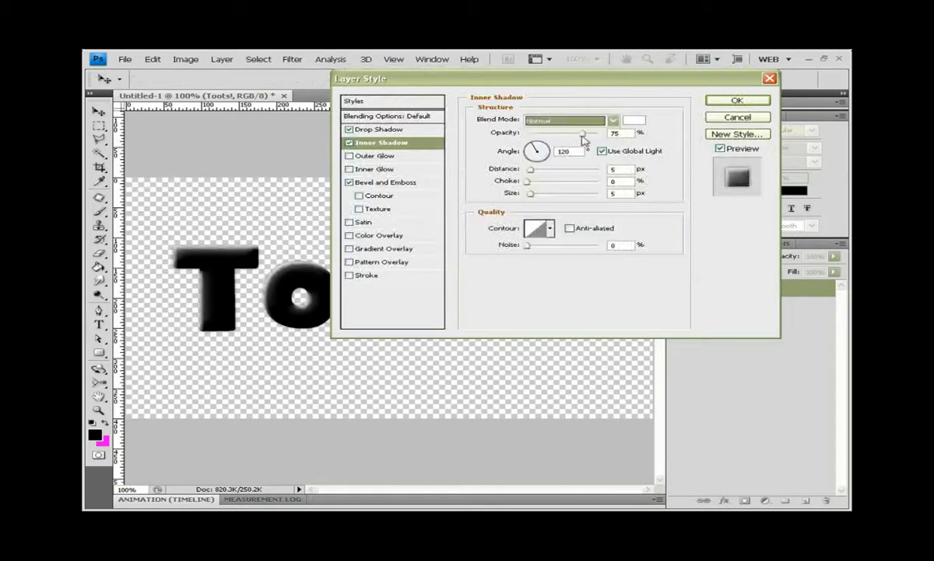
left_click_drag(582, 132, 603, 133)
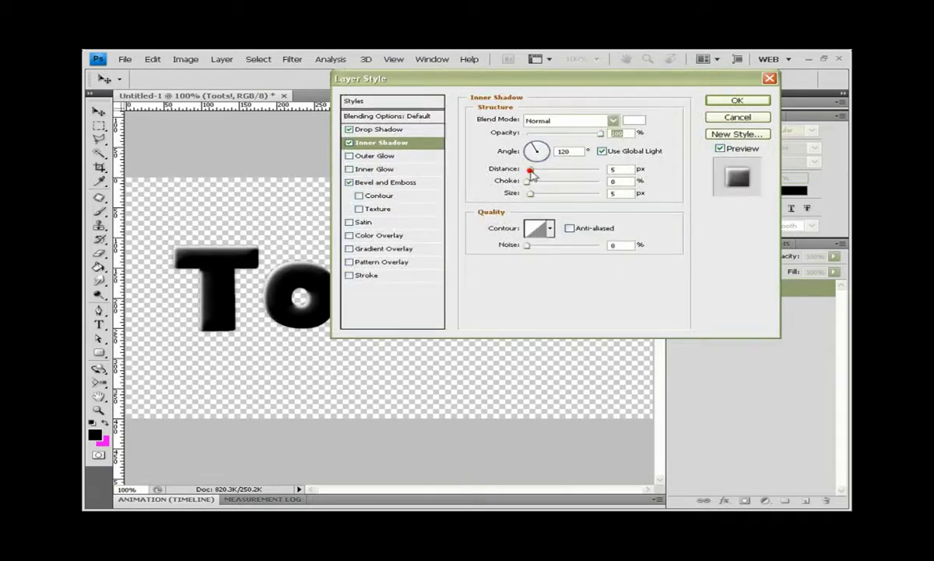
mouse_move(530, 171)
left_mouse_down()
mouse_move(537, 192)
mouse_move(688, 186)
left_mouse_up()
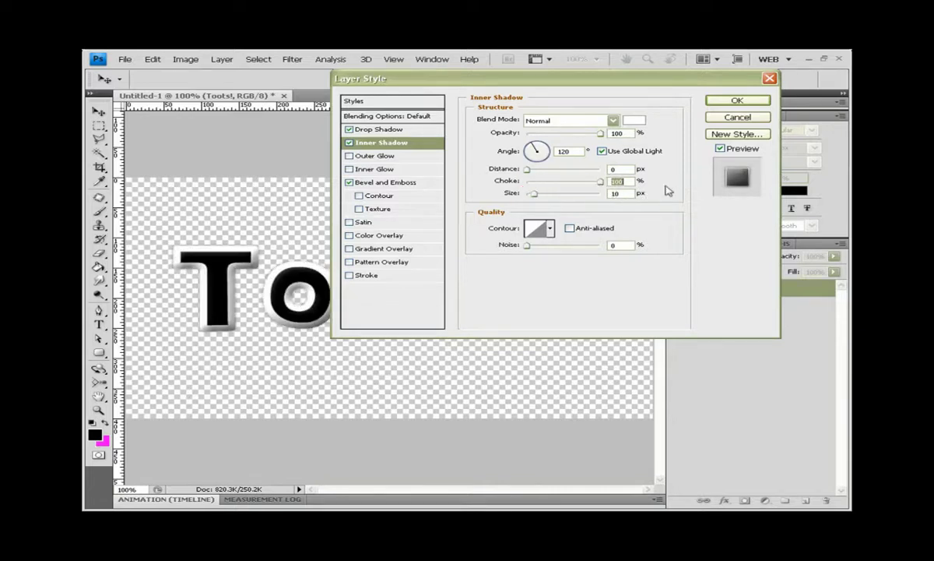
left_click_drag(600, 134, 537, 136)
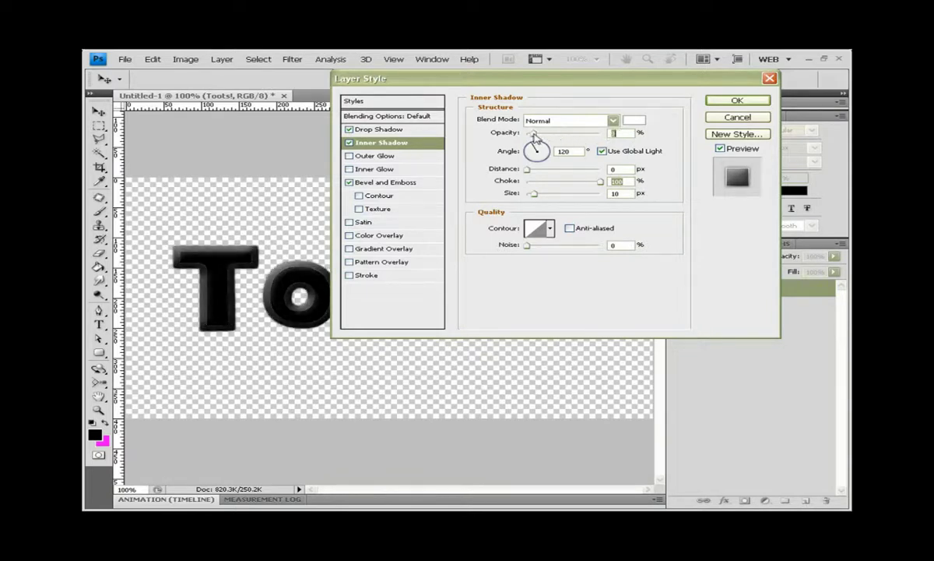
left_click_drag(534, 137, 529, 134)
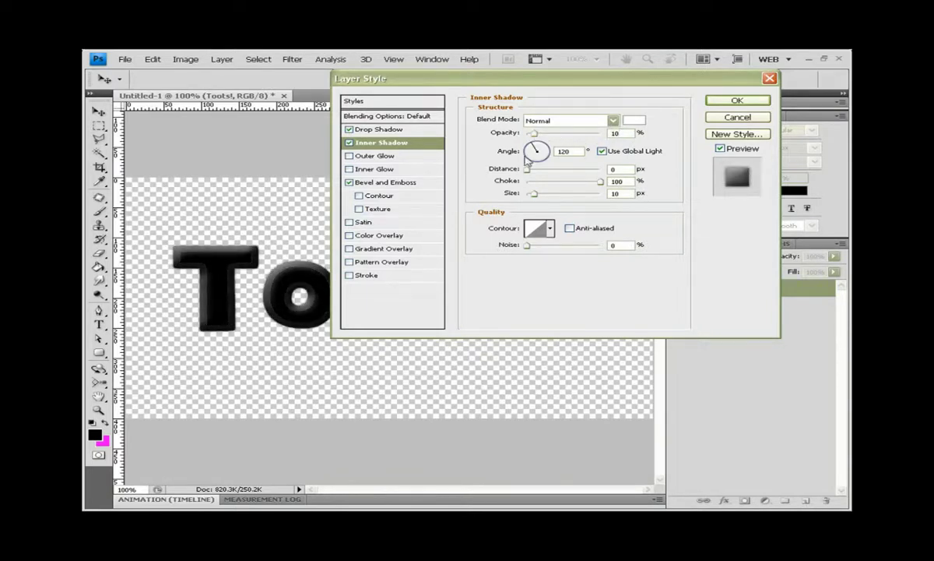
left_click_drag(442, 78, 926, 78)
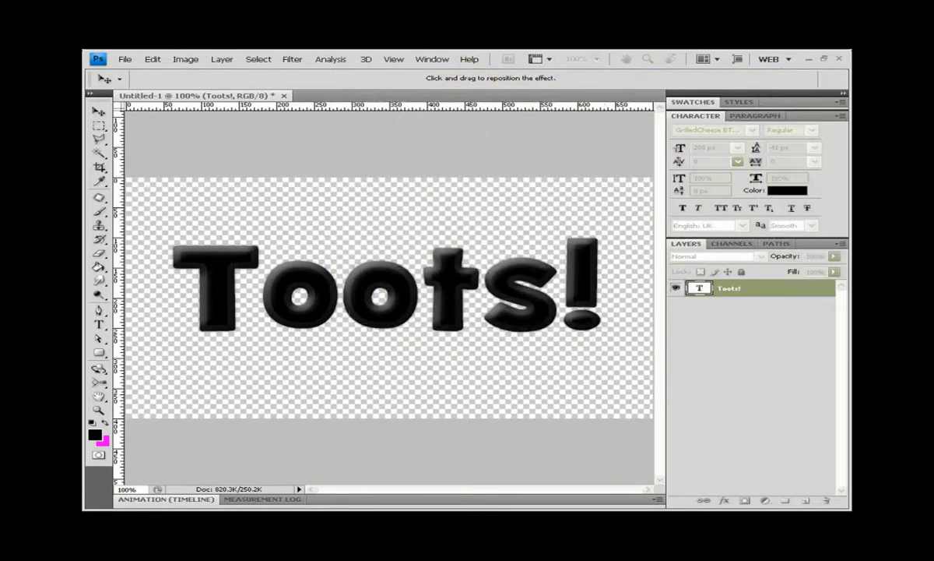
mouse_move(927, 179)
left_mouse_down()
mouse_move(586, 161)
mouse_move(520, 99)
left_mouse_up()
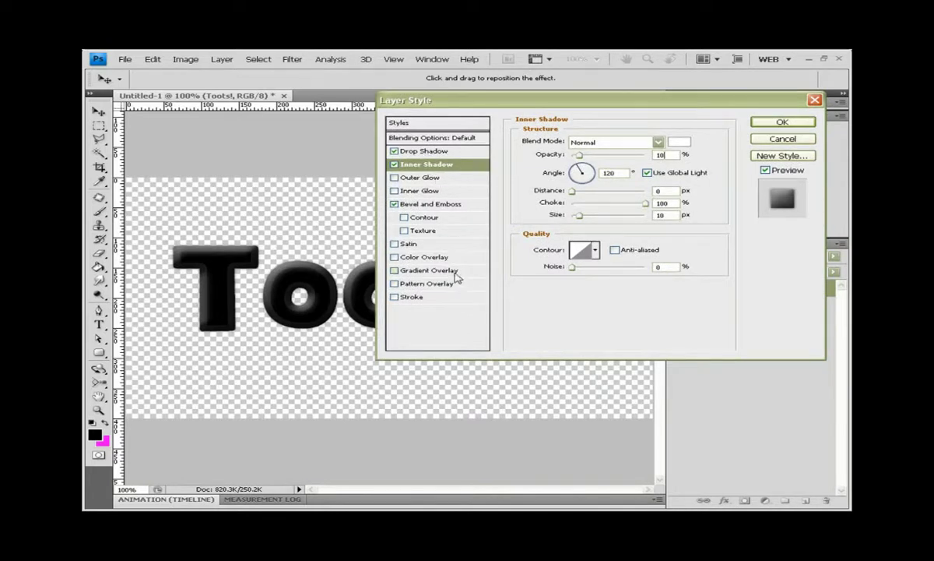
- Add a Gradient Overlay to Toots! using the Angle style
left_click(426, 271)
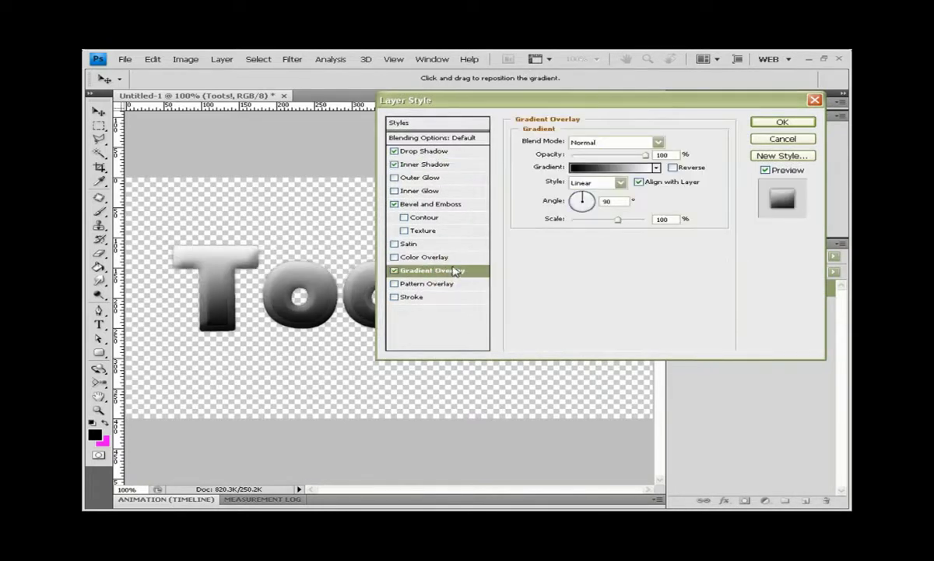
left_click_drag(563, 100, 555, 91)
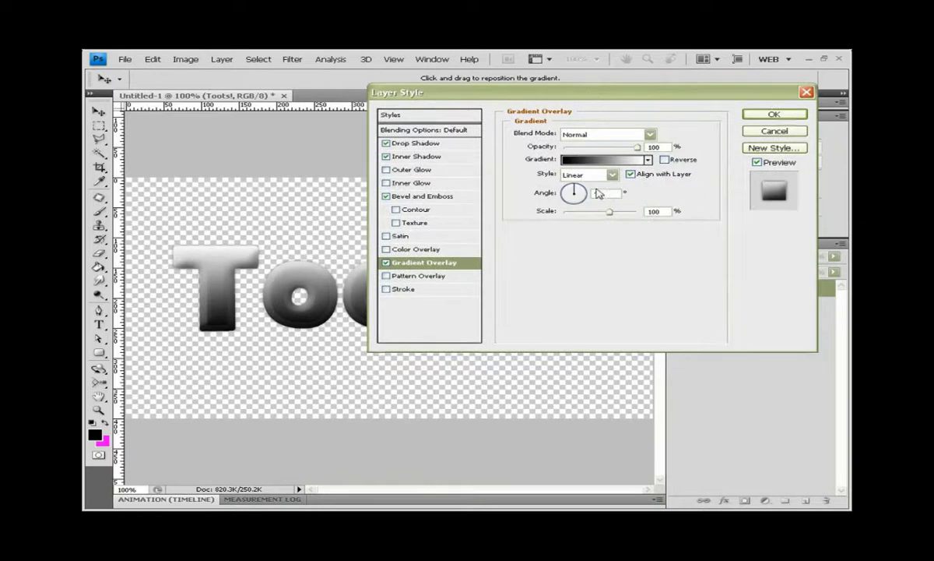
left_click(589, 177)
left_click(576, 206)
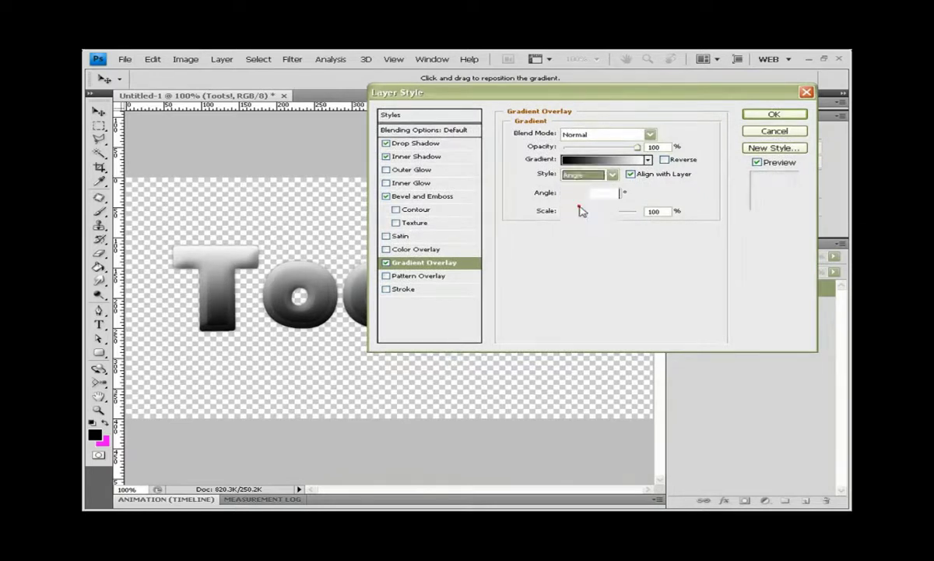
- Drag the angle gradient's centre near the second 'o' and open the gradient for editing
left_click_drag(574, 102, 862, 92)
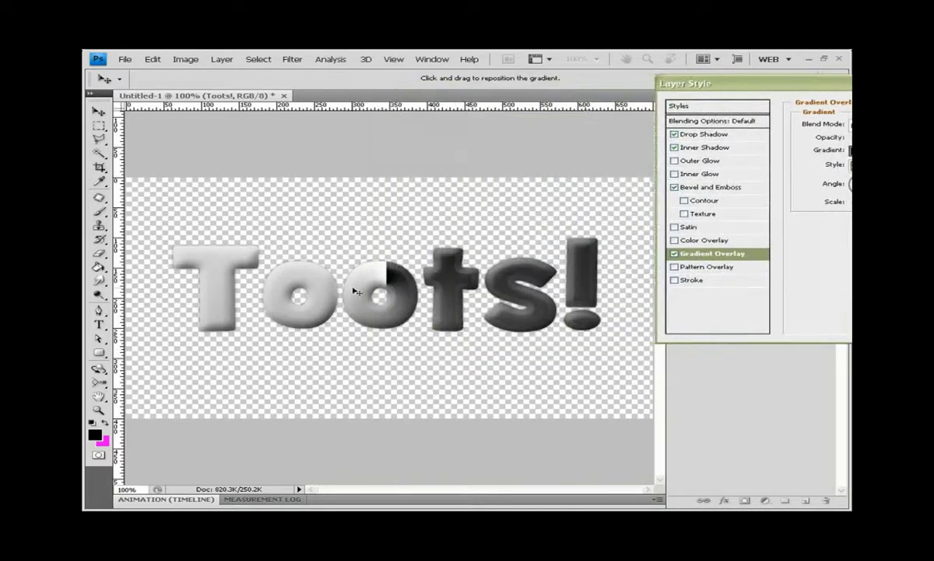
left_click_drag(396, 282, 385, 271)
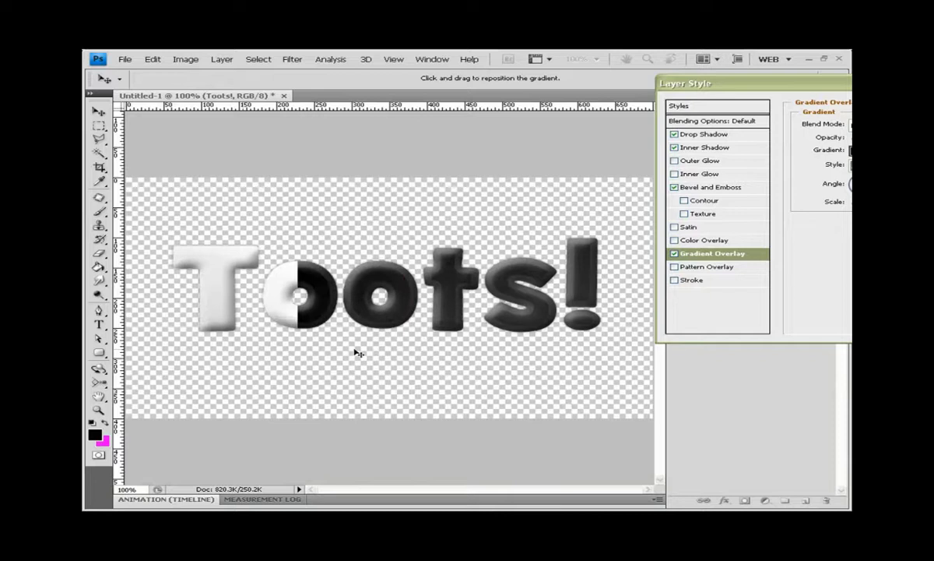
mouse_move(401, 280)
left_mouse_down()
mouse_move(635, 353)
mouse_move(212, 378)
mouse_move(668, 378)
mouse_move(438, 328)
mouse_move(413, 290)
mouse_move(421, 286)
mouse_move(375, 289)
mouse_move(396, 301)
mouse_move(387, 302)
left_mouse_up()
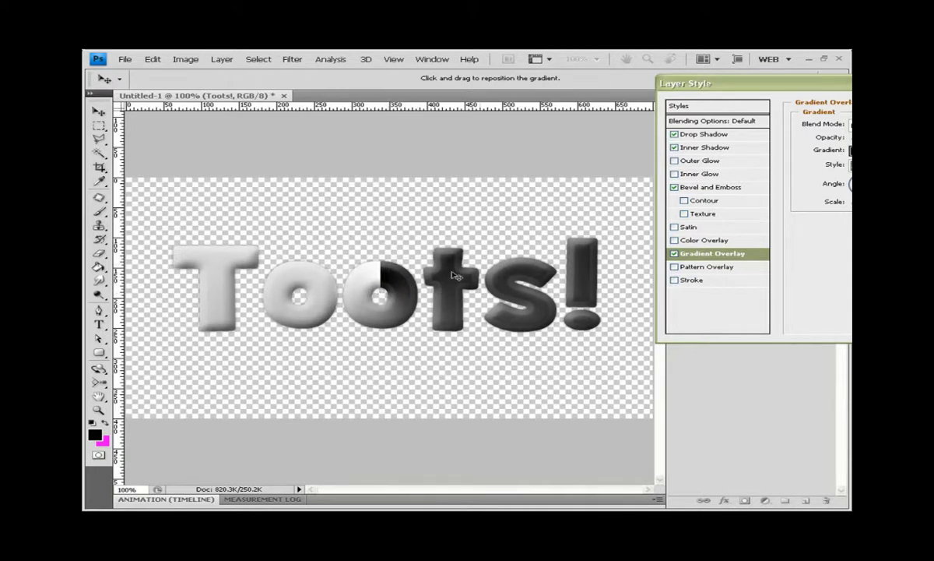
mouse_move(825, 91)
left_mouse_down()
mouse_move(472, 89)
mouse_move(349, 109)
mouse_move(559, 100)
mouse_move(526, 75)
left_mouse_up()
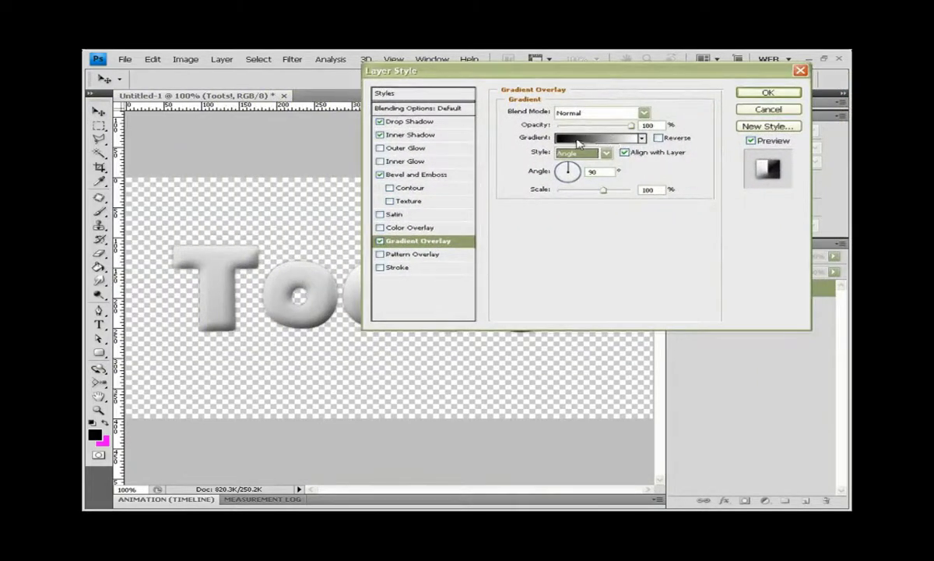
left_click(574, 137)
- Set both end stops of the gradient to pure red (R 255)
mouse_move(613, 141)
left_mouse_down()
mouse_move(511, 139)
mouse_move(467, 155)
mouse_move(421, 124)
left_mouse_up()
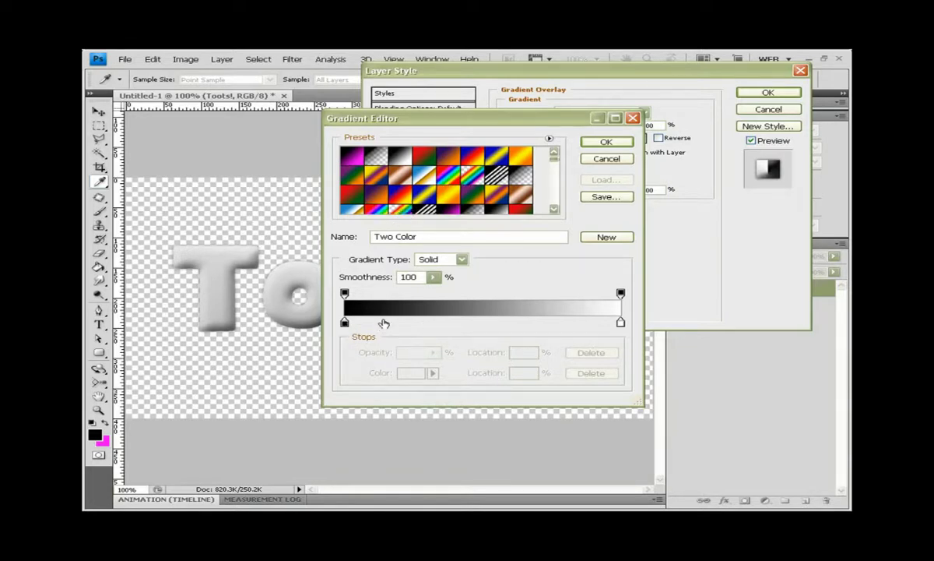
double_click(345, 322)
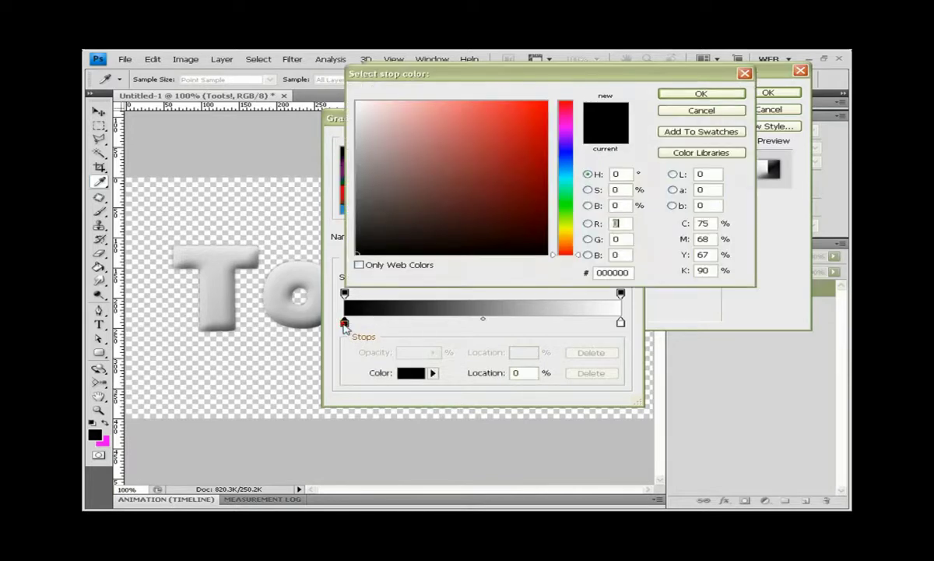
type("255")
left_click(720, 93)
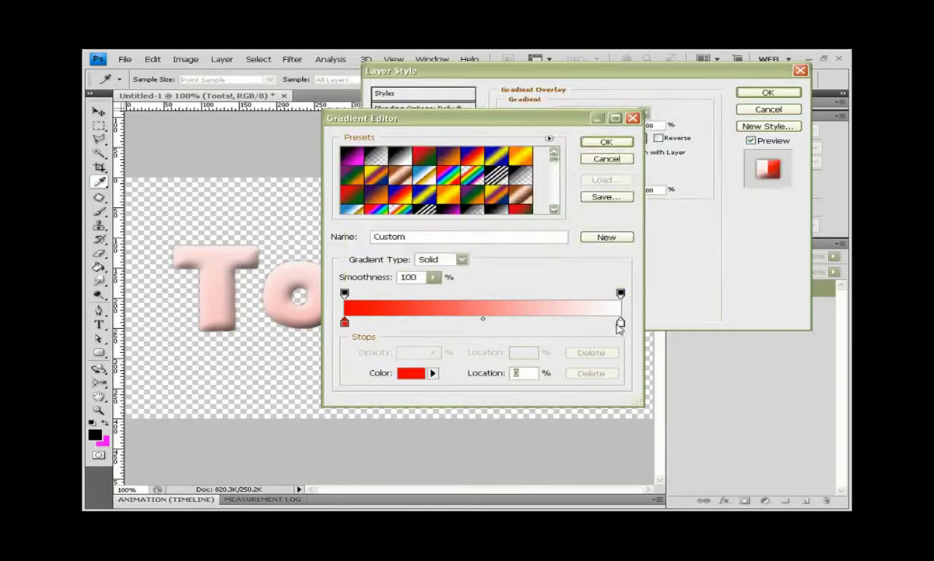
left_click(621, 321)
double_click(620, 321)
left_click(547, 102)
left_click(661, 92)
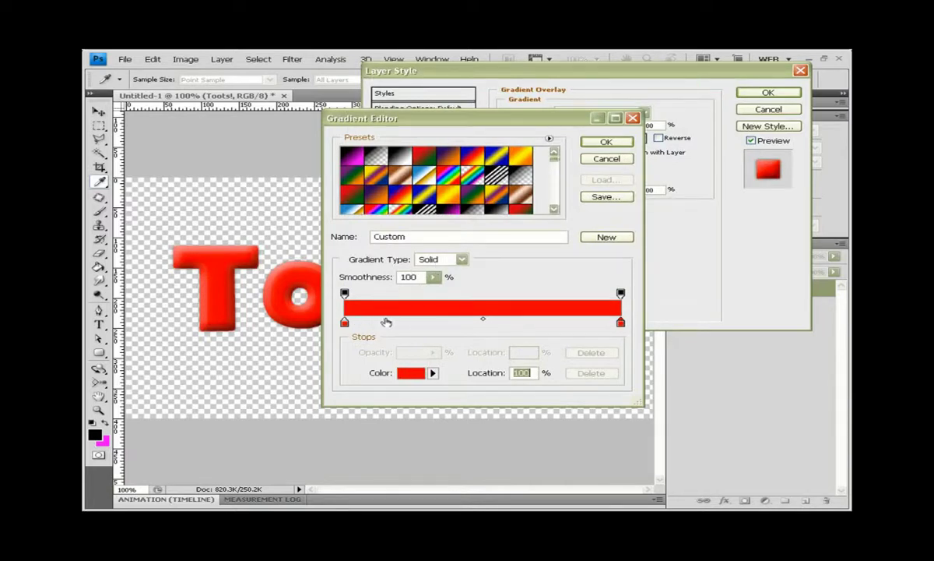
- Add a blue stop at 15% and a green stop at 32%
left_click(385, 322)
double_click(383, 321)
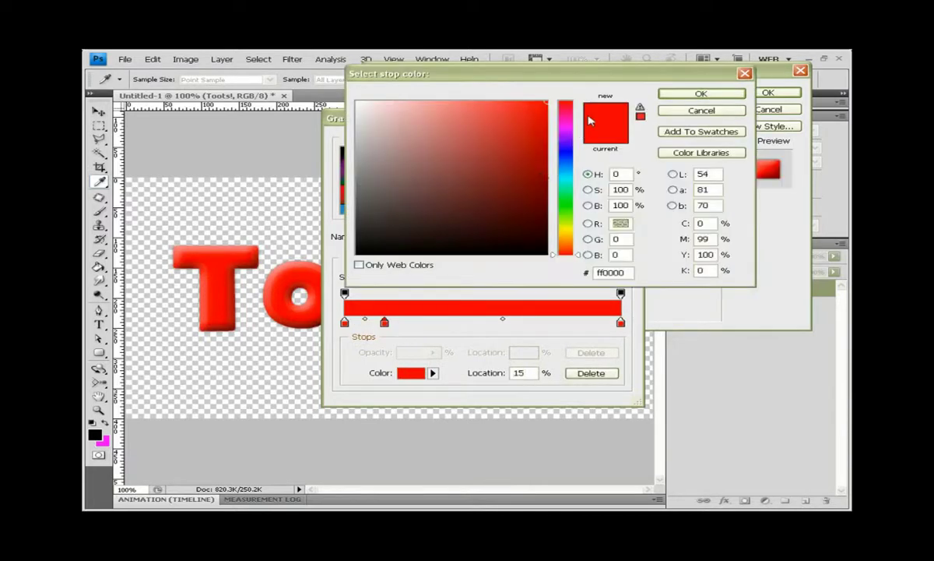
left_click_drag(569, 141, 570, 157)
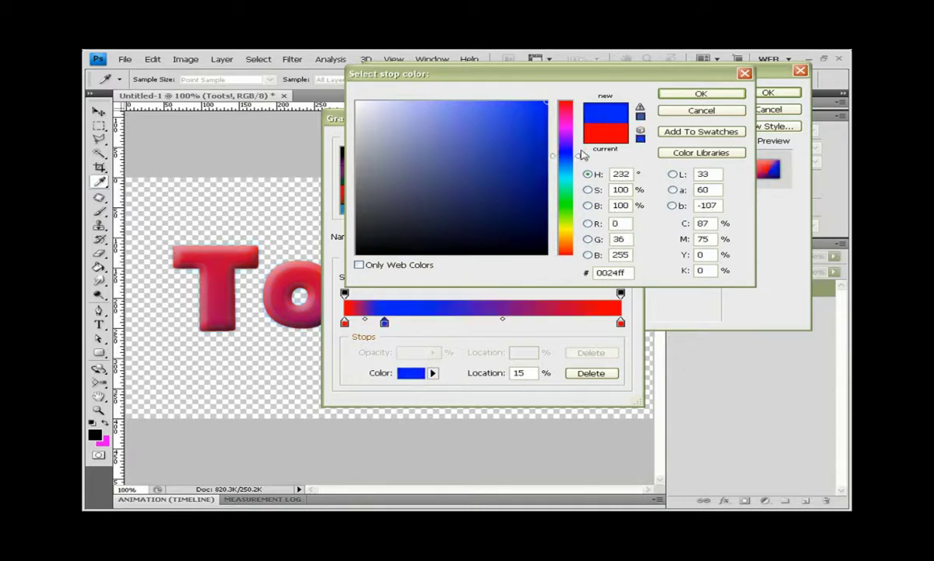
left_click(673, 94)
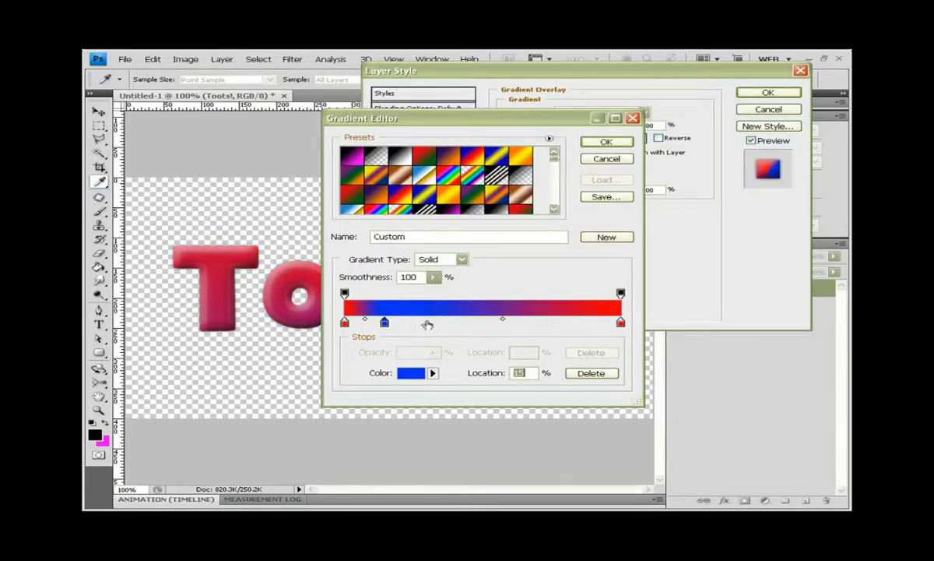
left_click(430, 321)
double_click(430, 322)
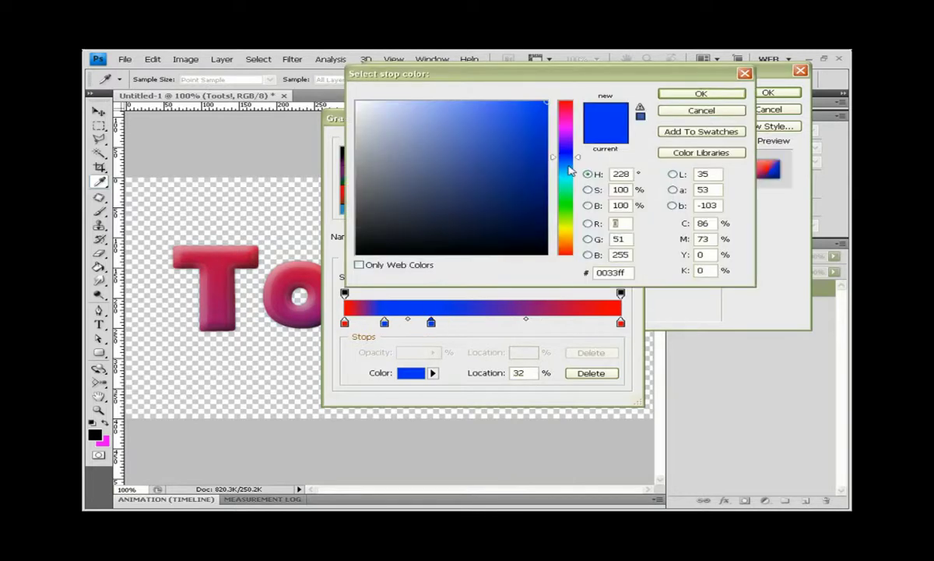
left_click(569, 204)
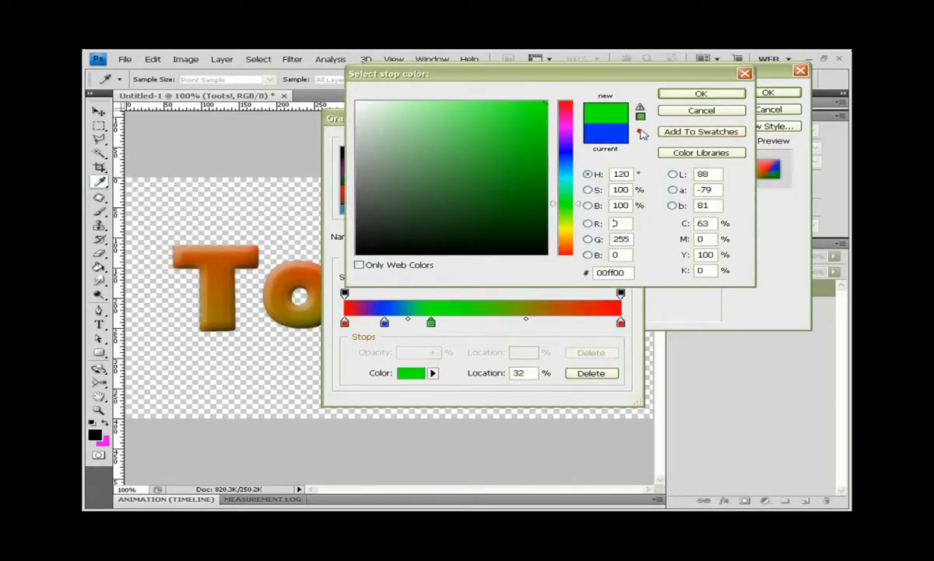
left_click(701, 94)
- Add a yellow stop at 57% and an orange stop at 79%
left_click(500, 322)
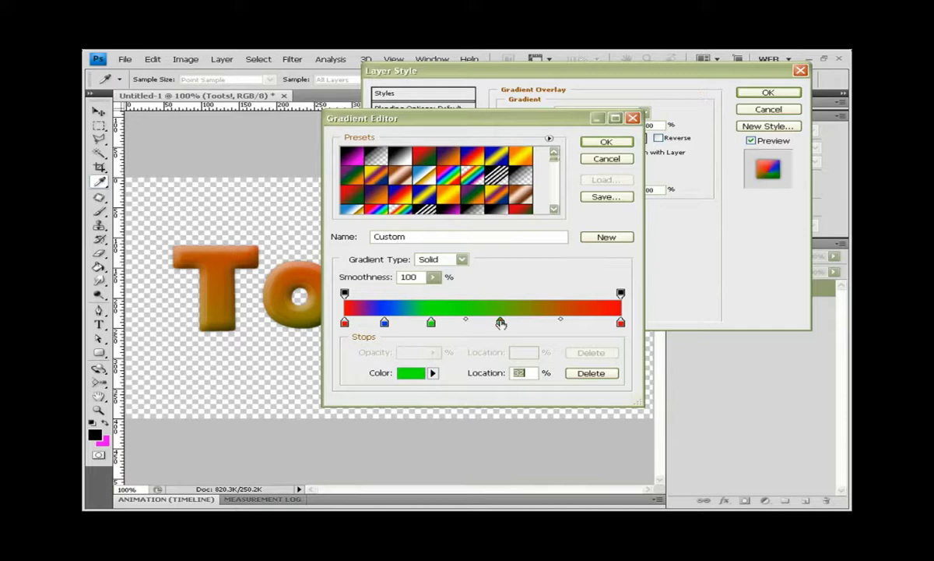
double_click(500, 322)
left_click(565, 228)
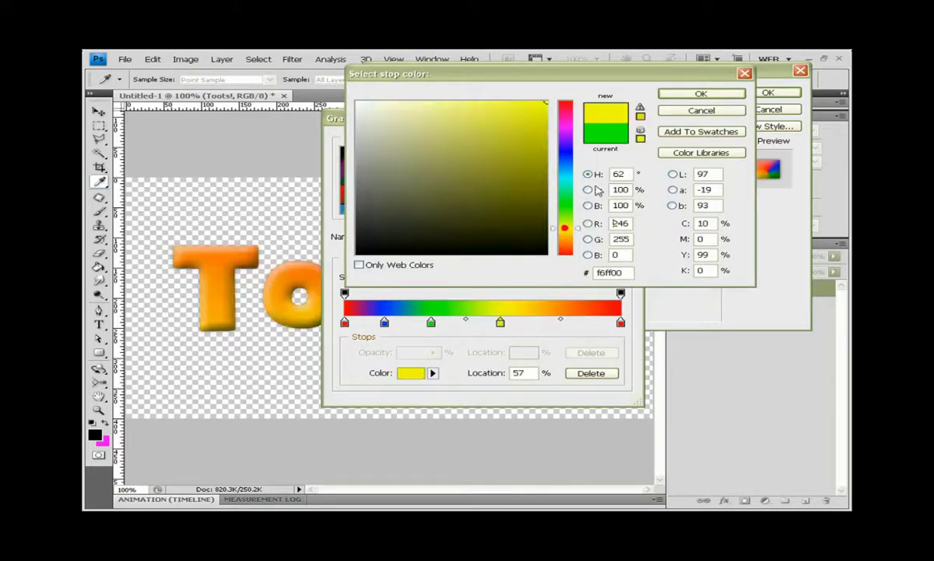
left_click(693, 94)
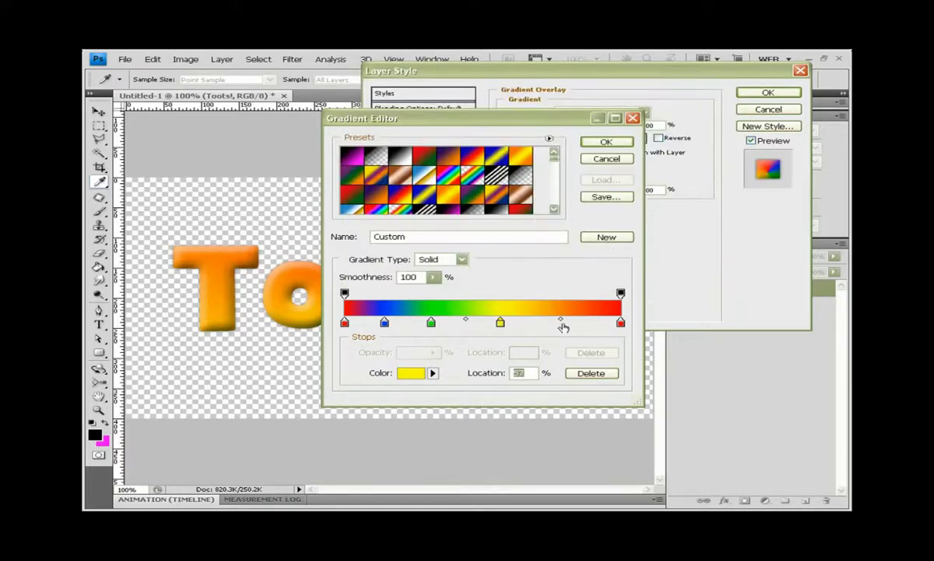
left_click(562, 321)
double_click(562, 321)
left_click(565, 243)
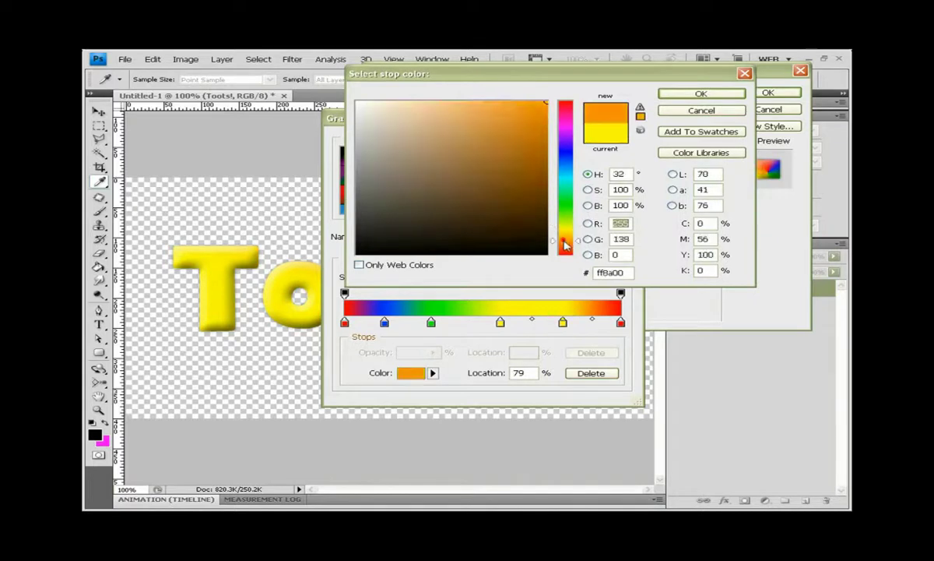
left_click(565, 239)
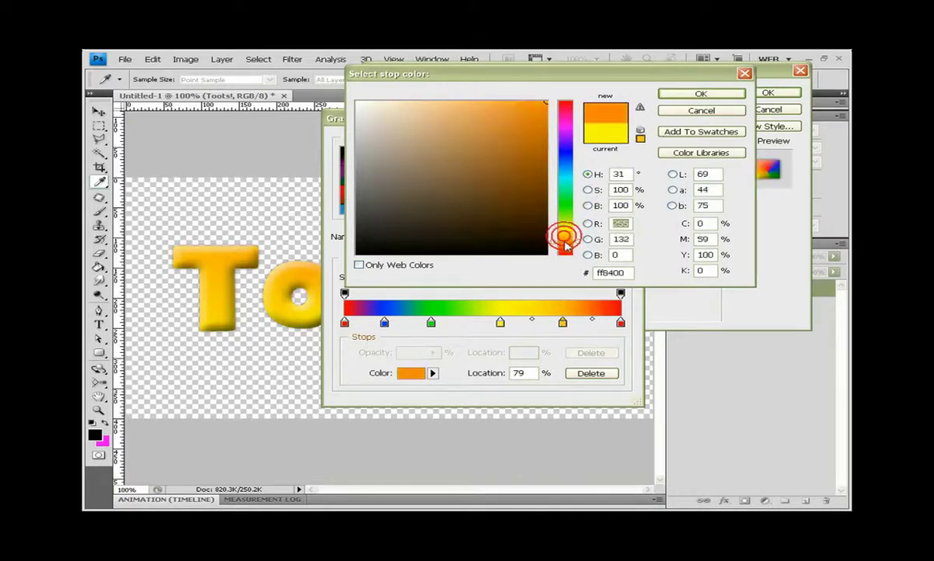
left_click(564, 239)
left_click(699, 94)
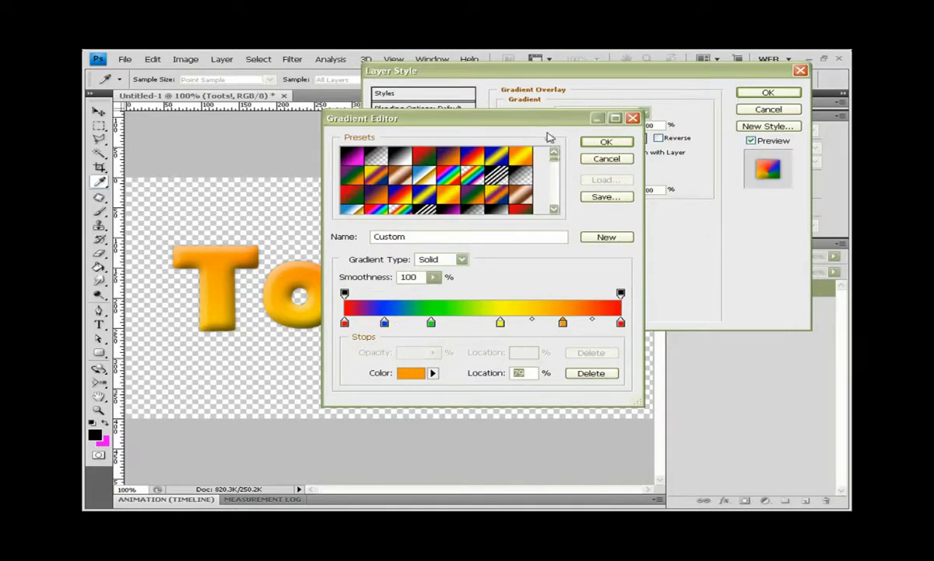
mouse_move(517, 120)
left_mouse_down()
mouse_move(830, 125)
mouse_move(711, 282)
mouse_move(648, 324)
left_mouse_up()
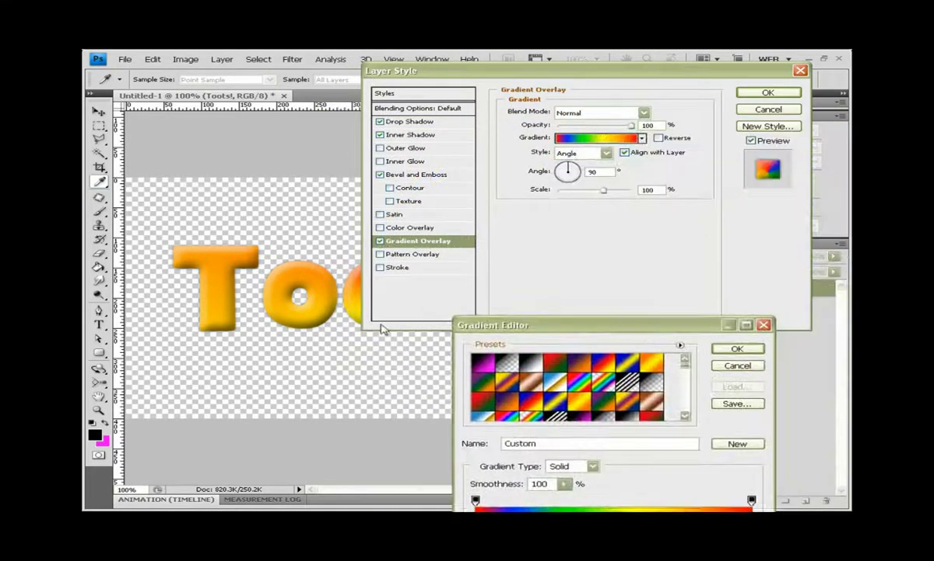
- Rearrange the red, blue and green stops into hard-edged colour bands
left_click_drag(552, 330, 480, 124)
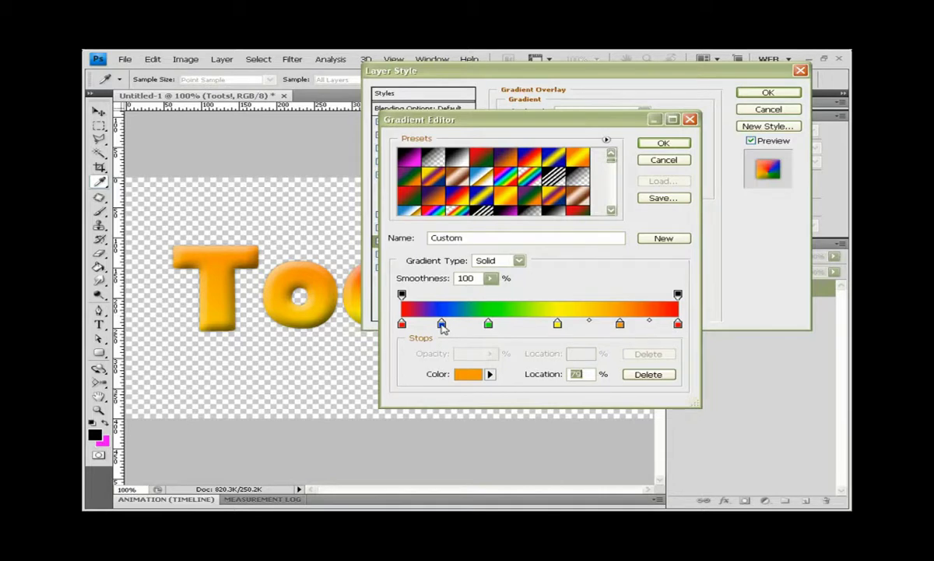
left_click_drag(442, 323, 449, 323)
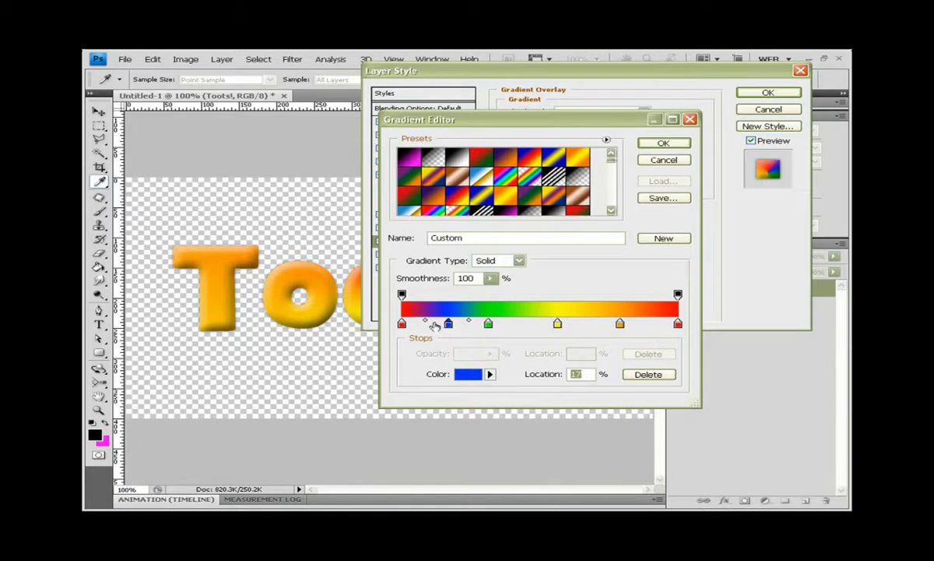
left_click(432, 324)
left_click_drag(432, 324, 488, 327)
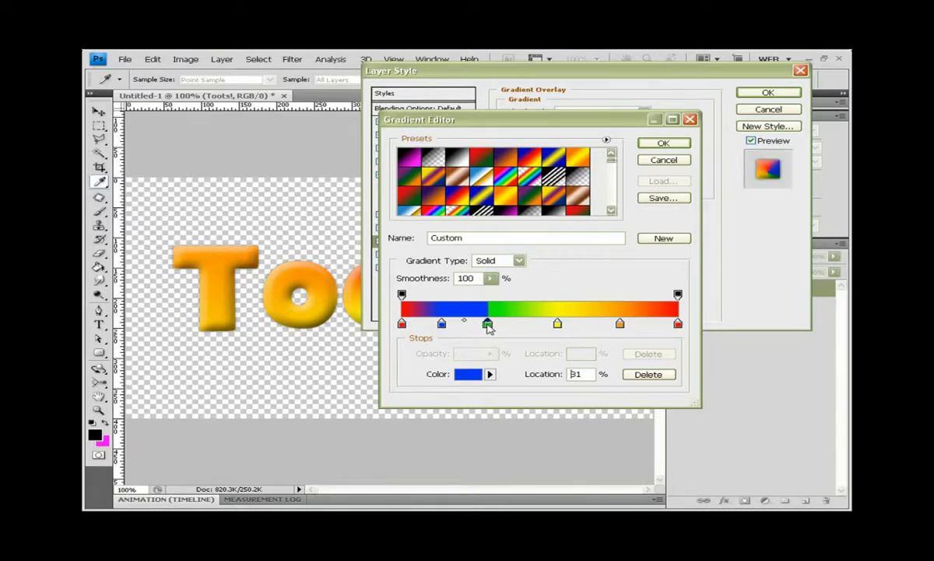
left_click(488, 325)
left_click_drag(403, 325, 441, 325)
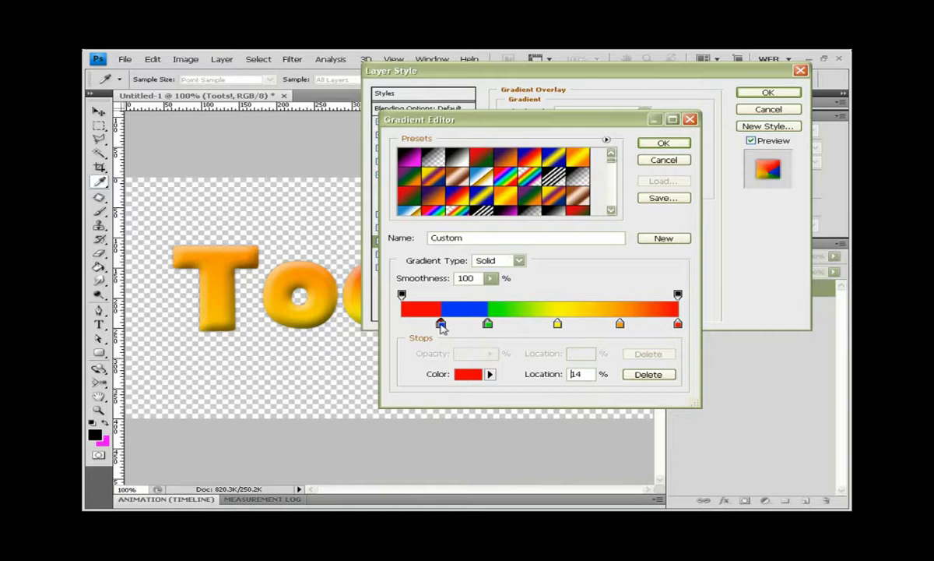
left_click(488, 325)
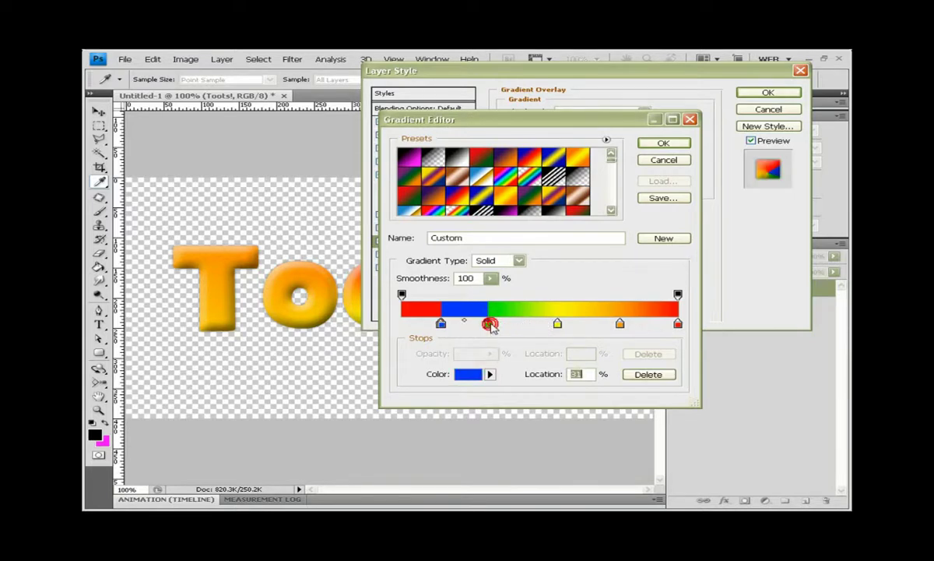
left_click(488, 324)
left_click_drag(525, 323, 555, 324)
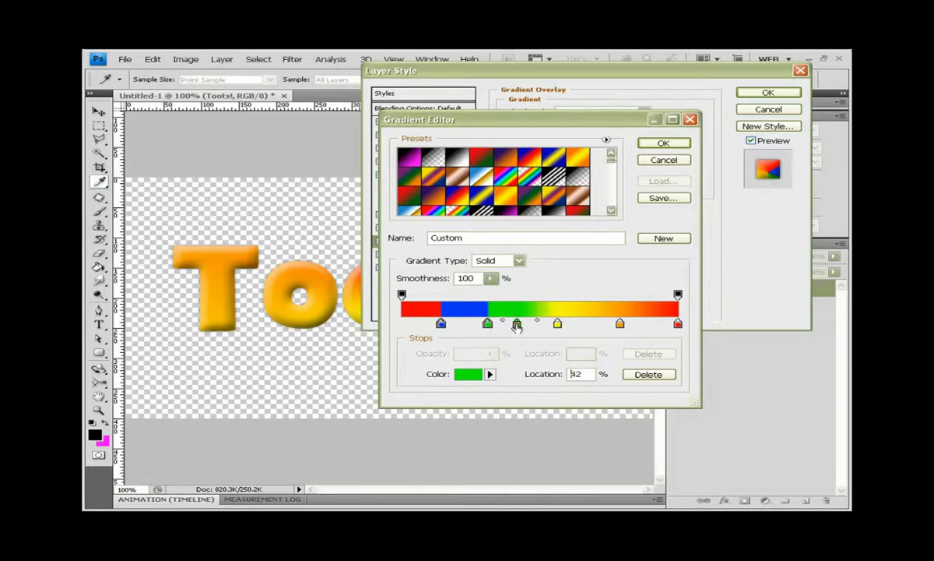
- Rework the yellow and orange stops (yellow at 78%, orange at 98%) into solid bands
left_click(559, 323)
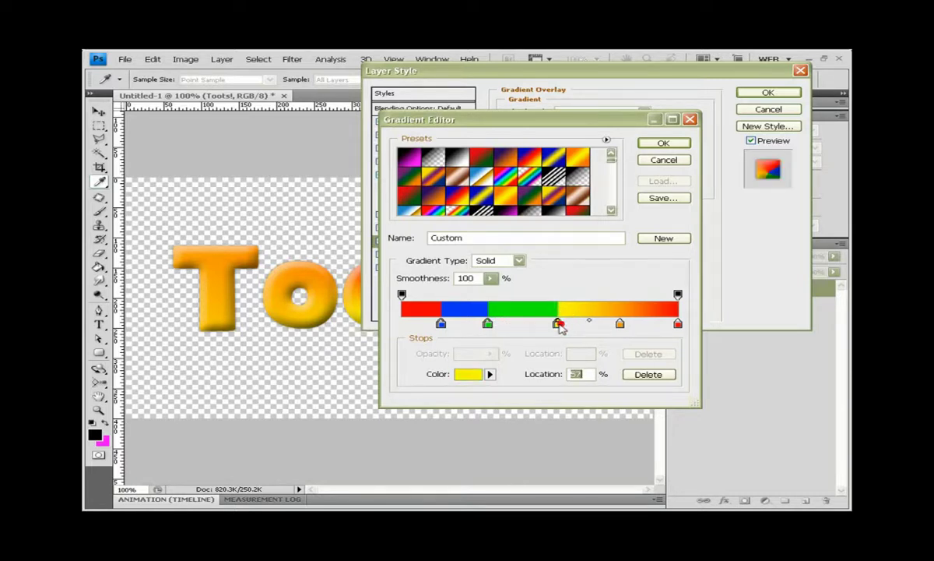
left_click(619, 324)
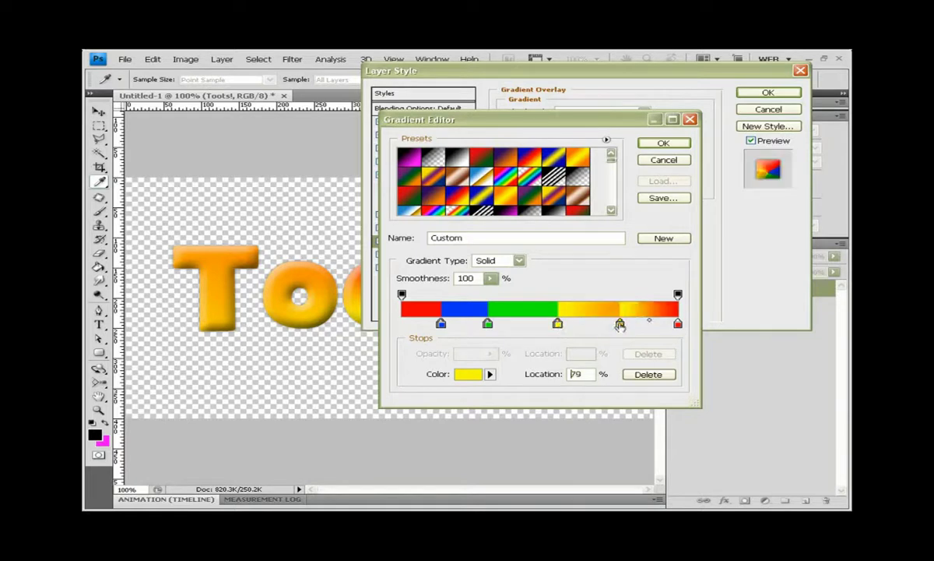
left_click_drag(619, 325, 634, 328)
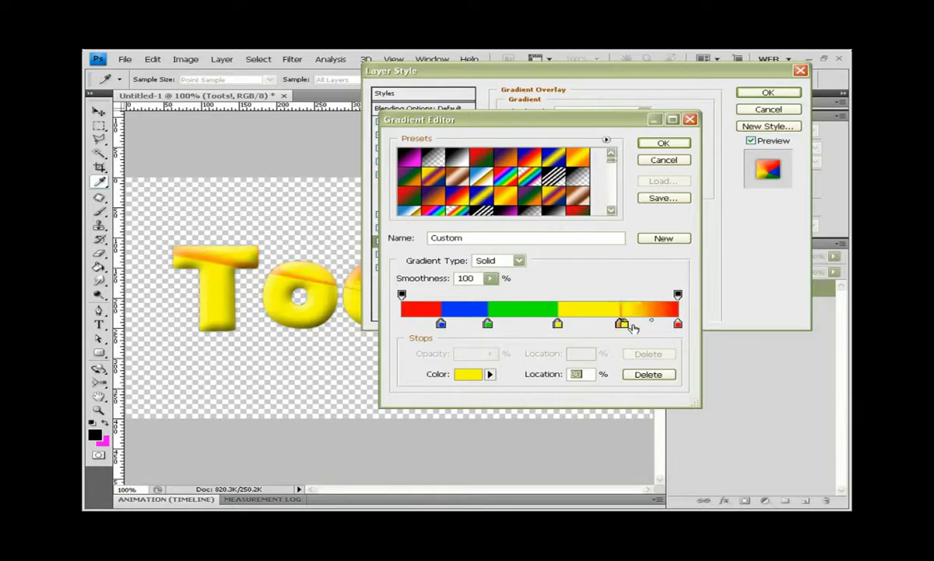
left_click(648, 374)
left_click(621, 324)
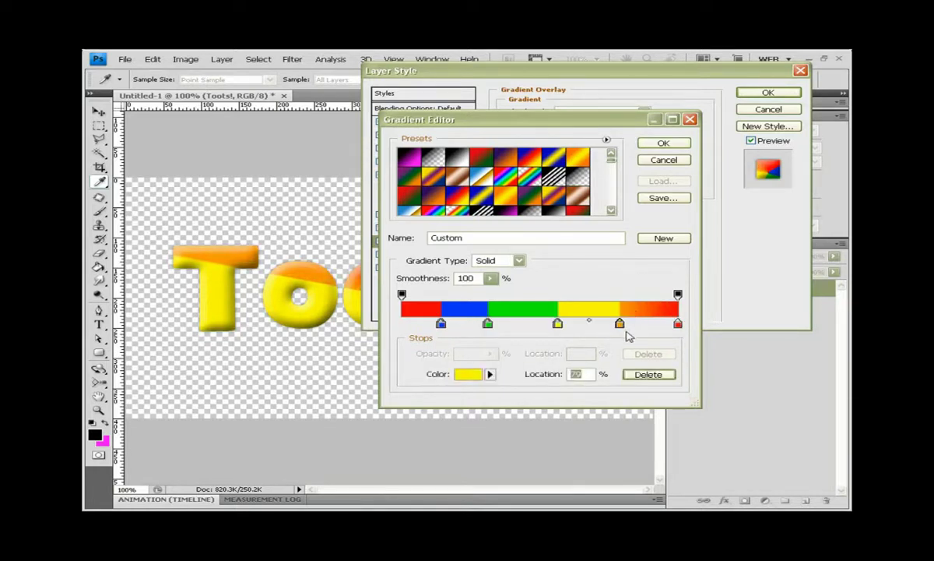
left_click(645, 375)
left_click(617, 324)
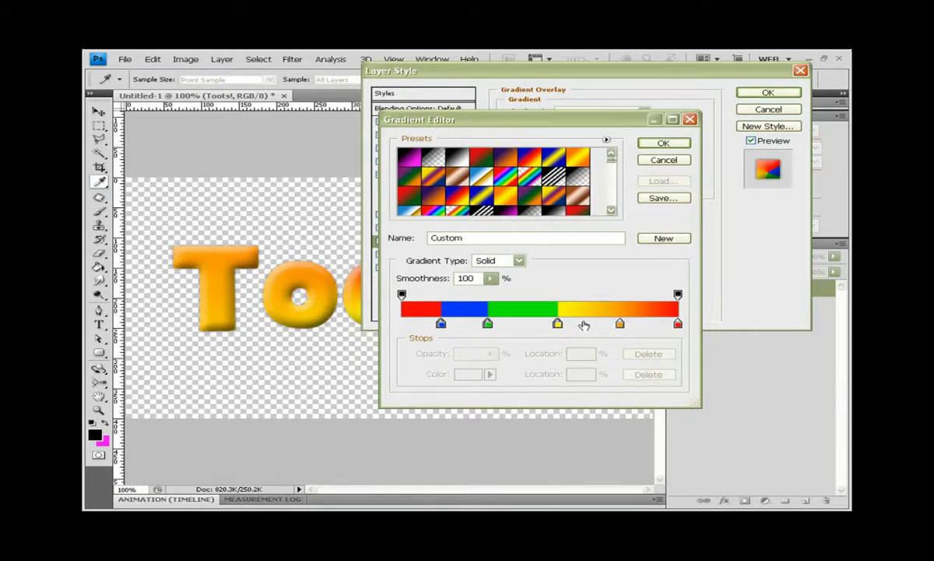
left_click_drag(583, 324, 597, 324)
left_click(621, 324)
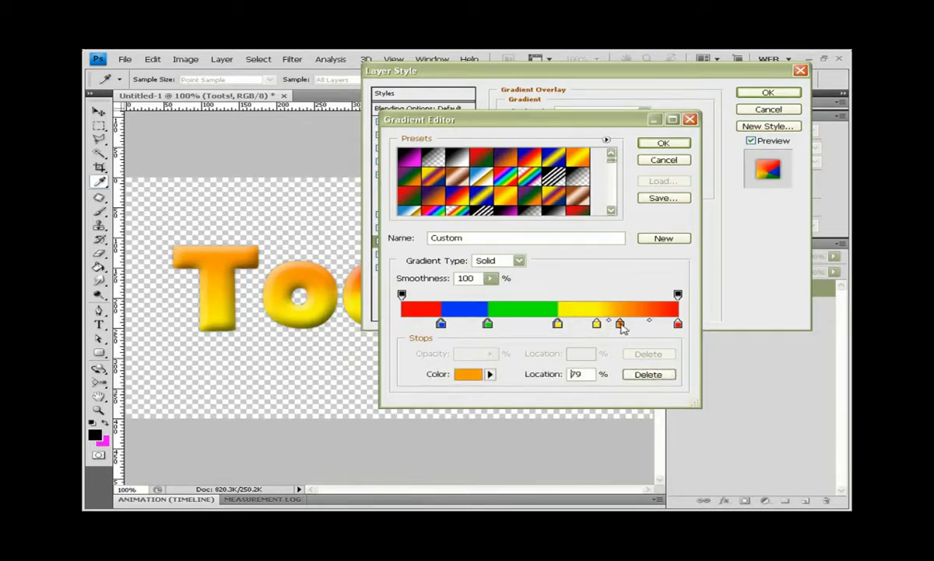
left_click_drag(658, 324, 677, 327)
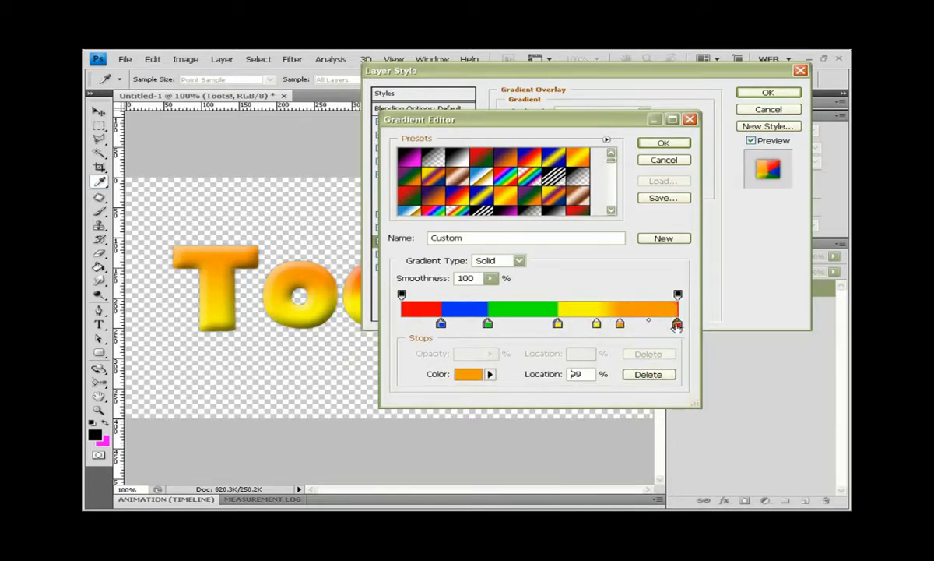
left_click_drag(596, 324, 618, 325)
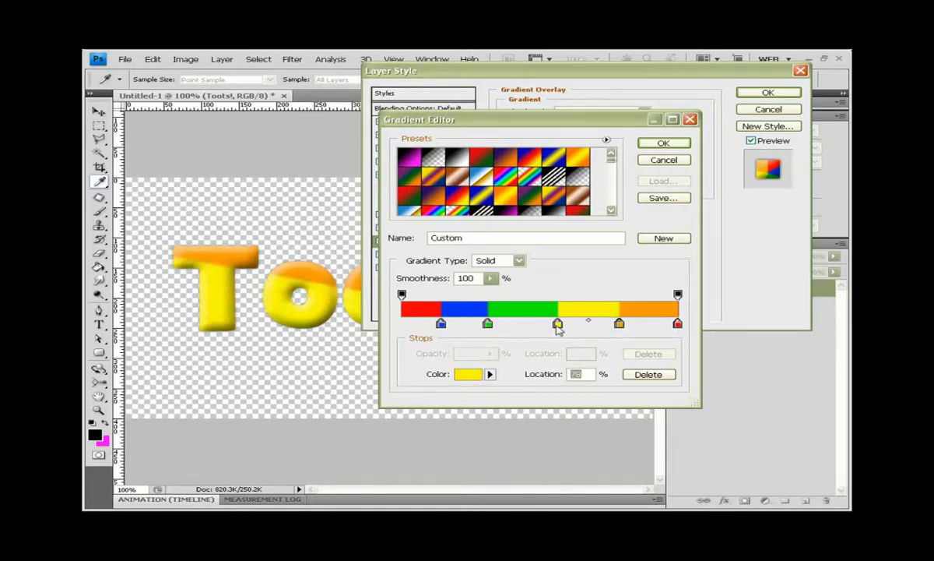
left_click(487, 323)
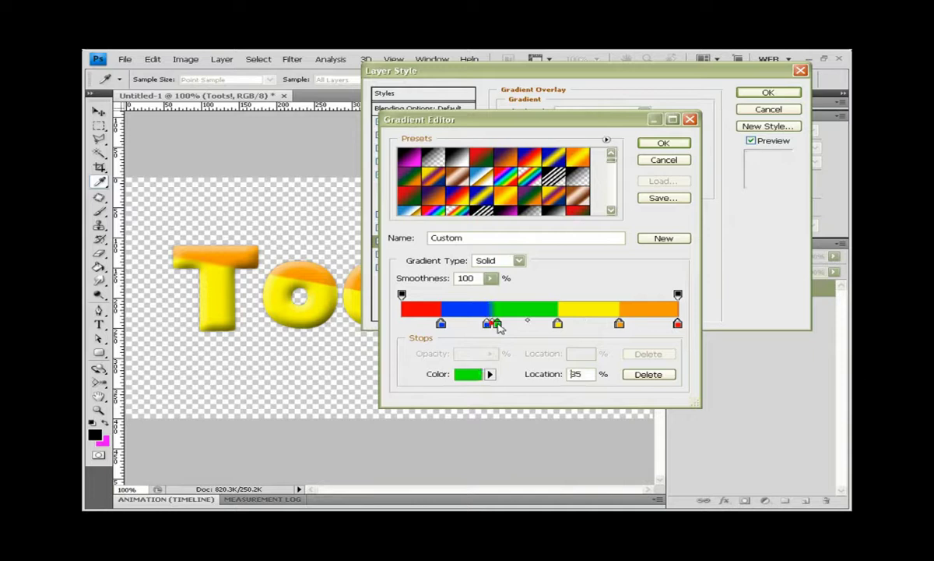
left_click_drag(489, 323, 449, 325)
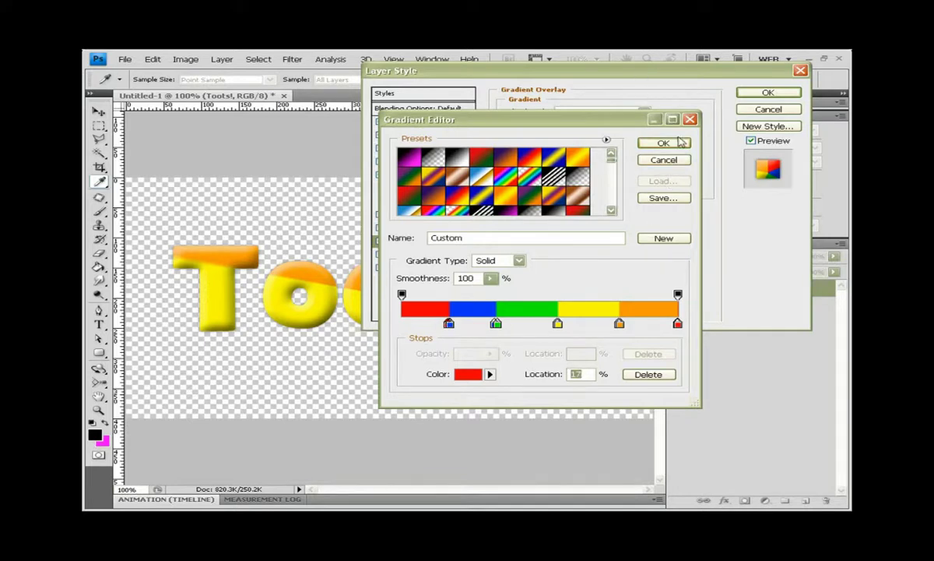
- Accept the striped gradient and apply the overlay at a 0° angle
left_click(664, 144)
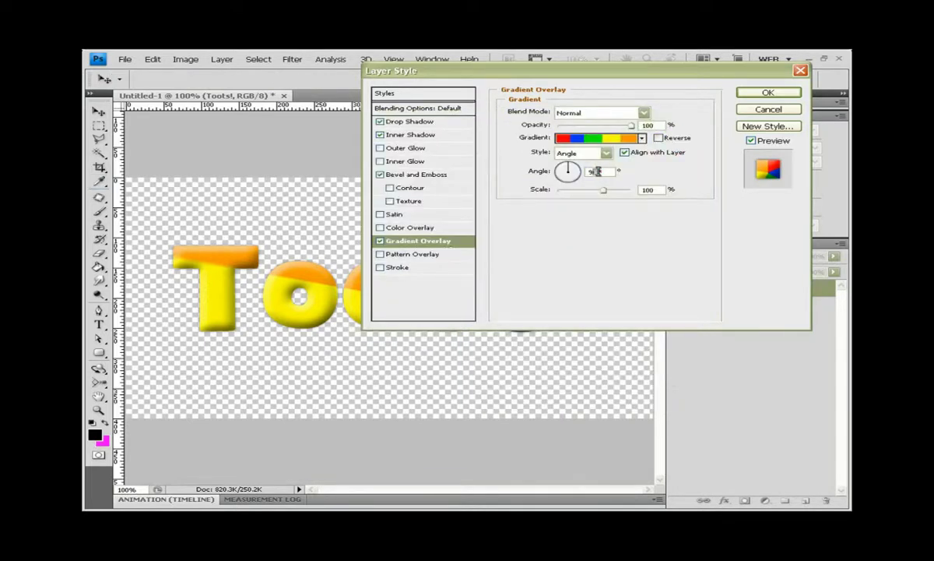
type("0")
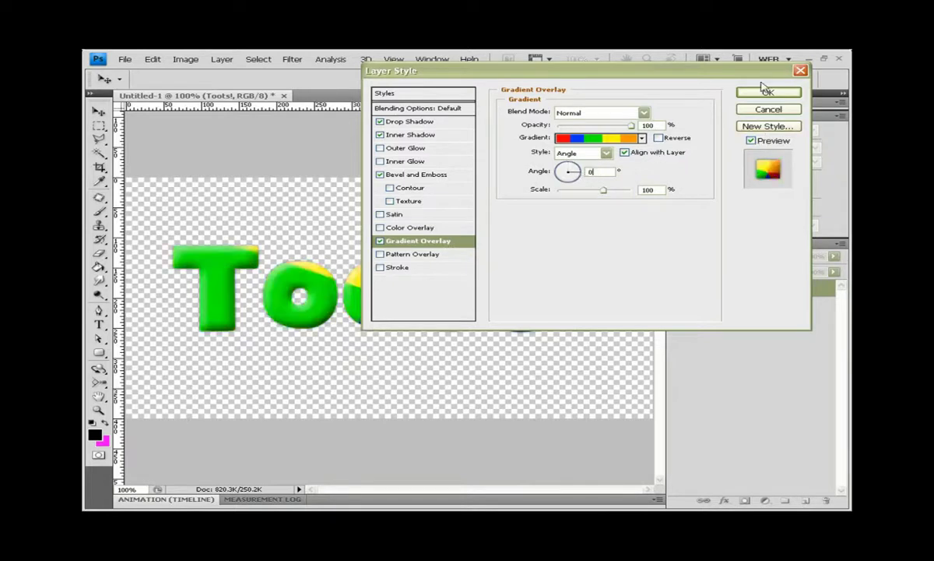
left_click(768, 92)
- Collapse the Character panel and reselect the Toots! layer
left_click(749, 415)
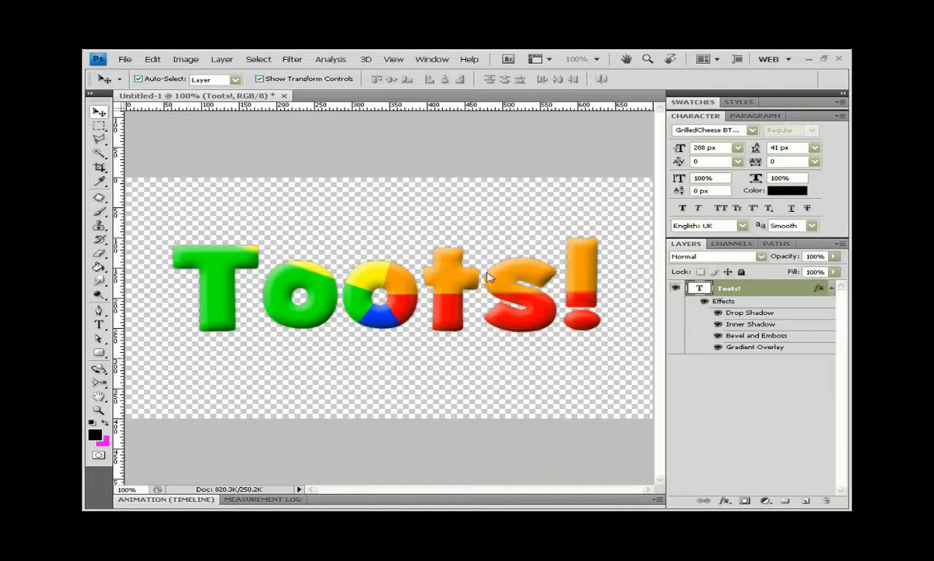
left_click(781, 390)
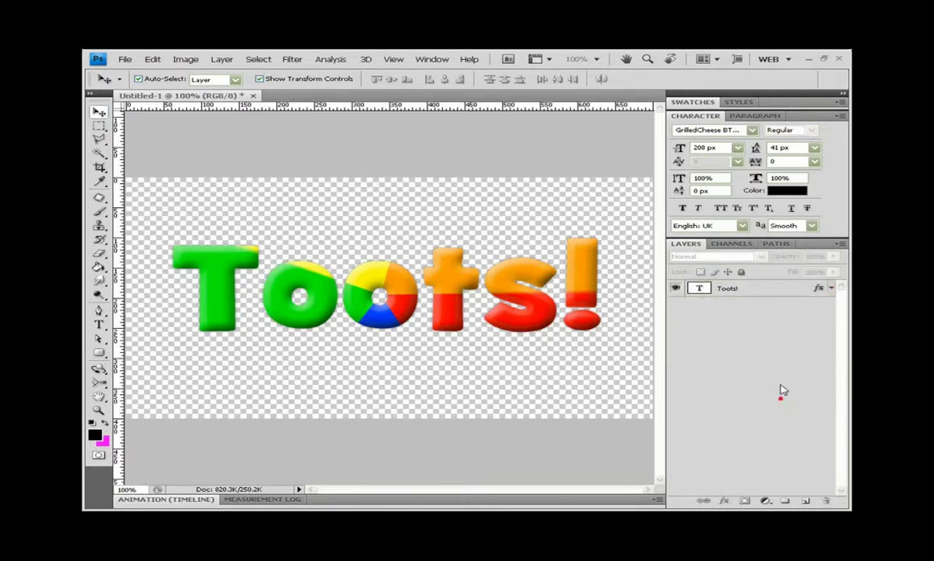
double_click(695, 117)
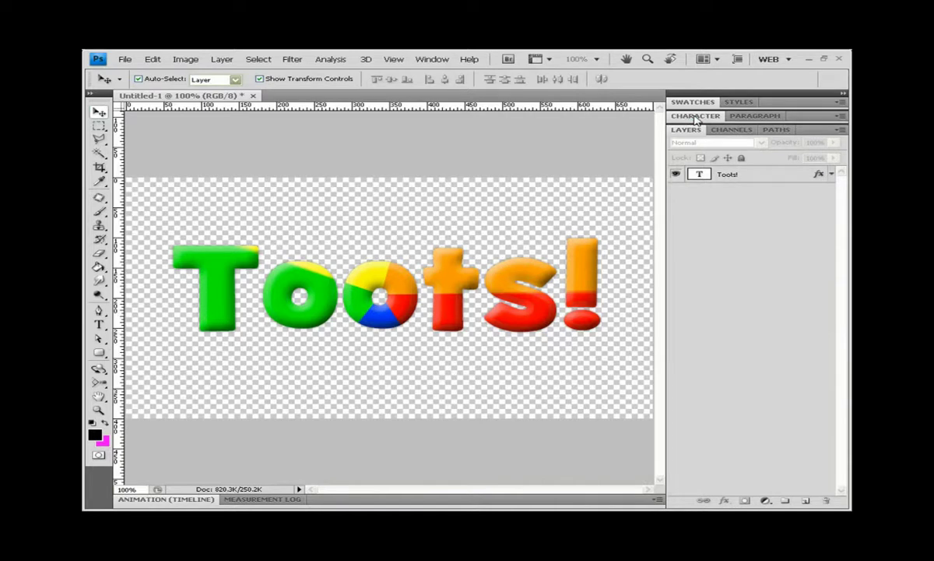
left_click(782, 178)
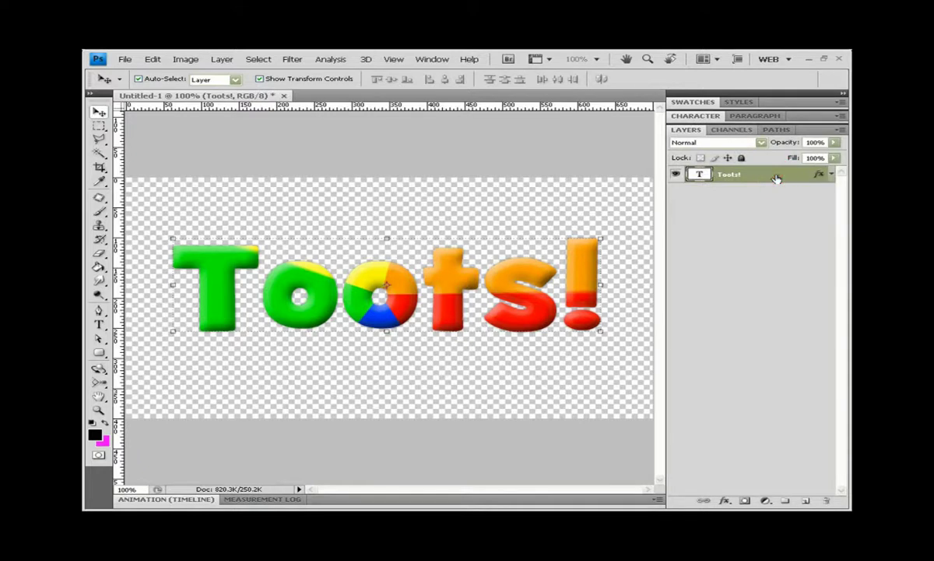
- Duplicate Toots! into Toots! copy and set its Gradient Overlay angle to 5
key("ctrl+j")
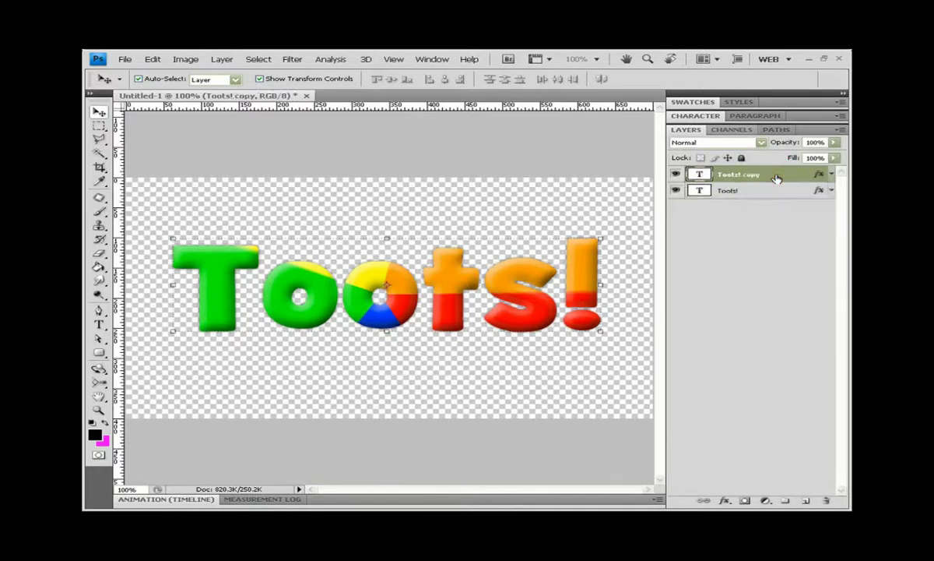
double_click(778, 178)
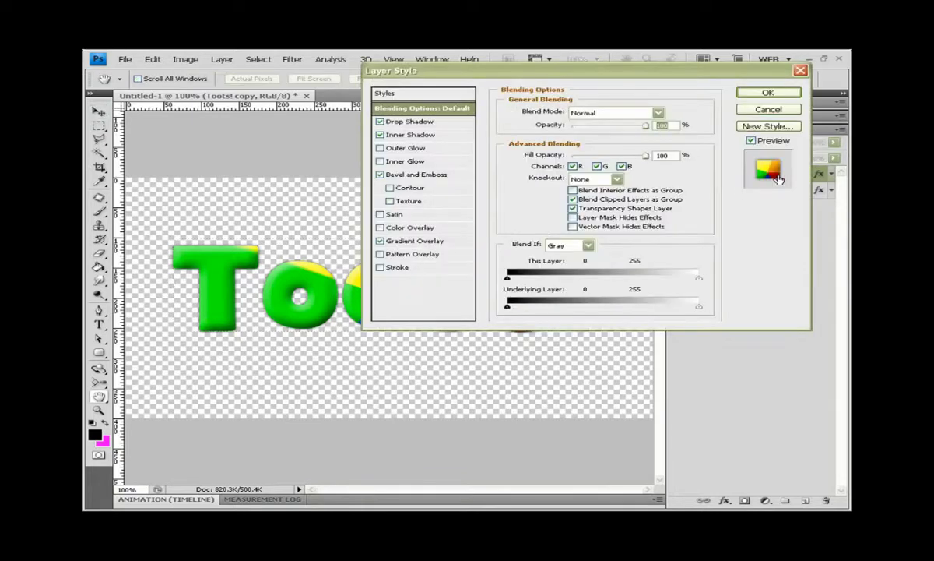
left_click(401, 241)
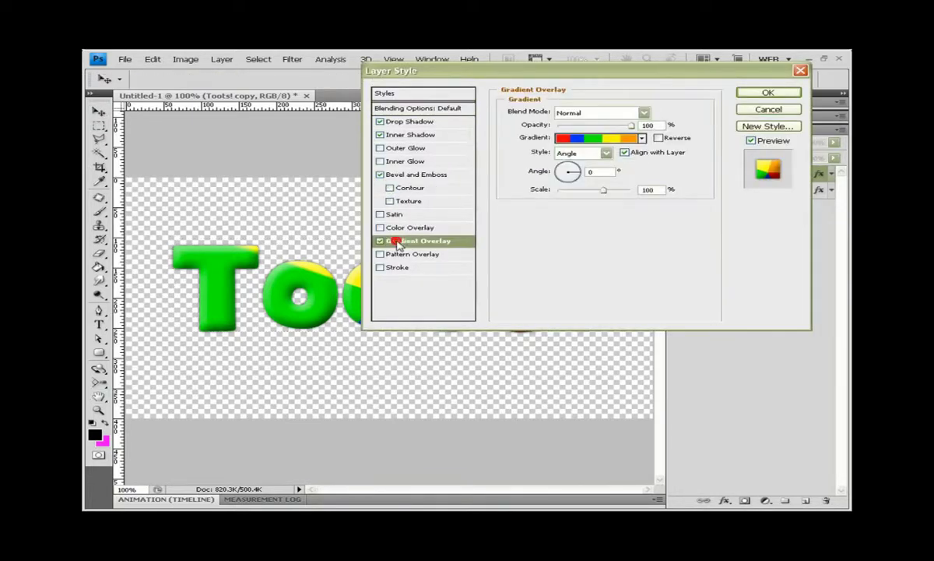
left_click(569, 174)
type("5")
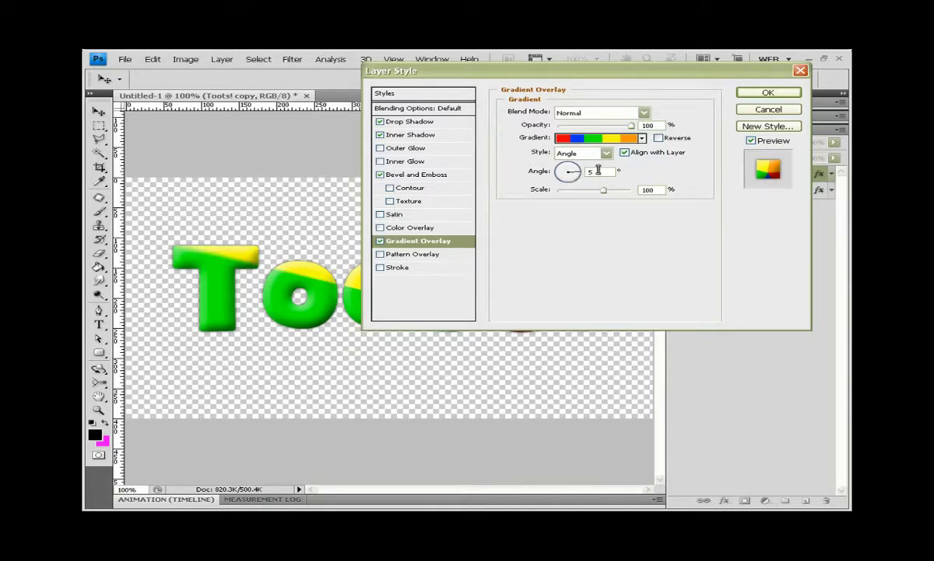
key("Return")
- Create Toots! copy 2 and rotate its gradient angle to point straight down
key("ctrl+j")
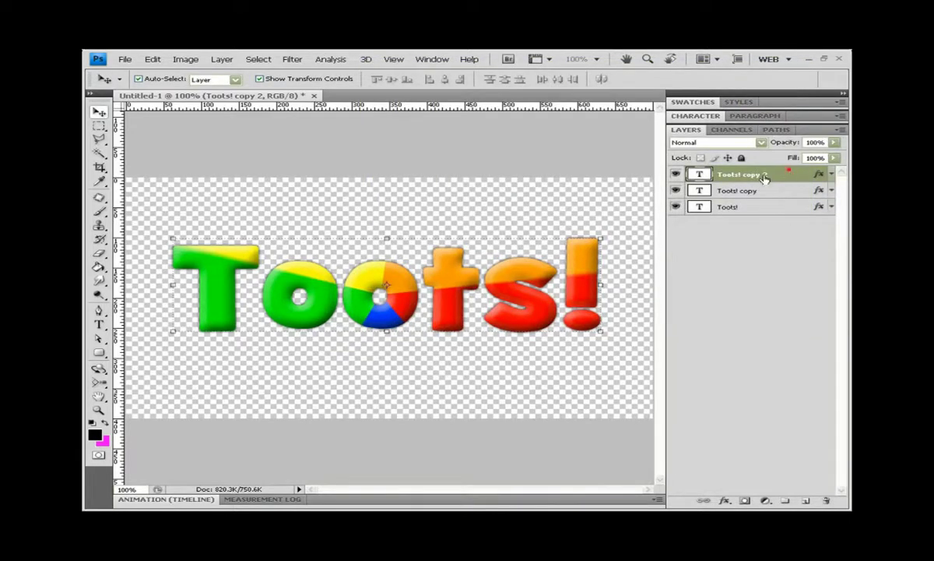
double_click(765, 175)
left_click(401, 240)
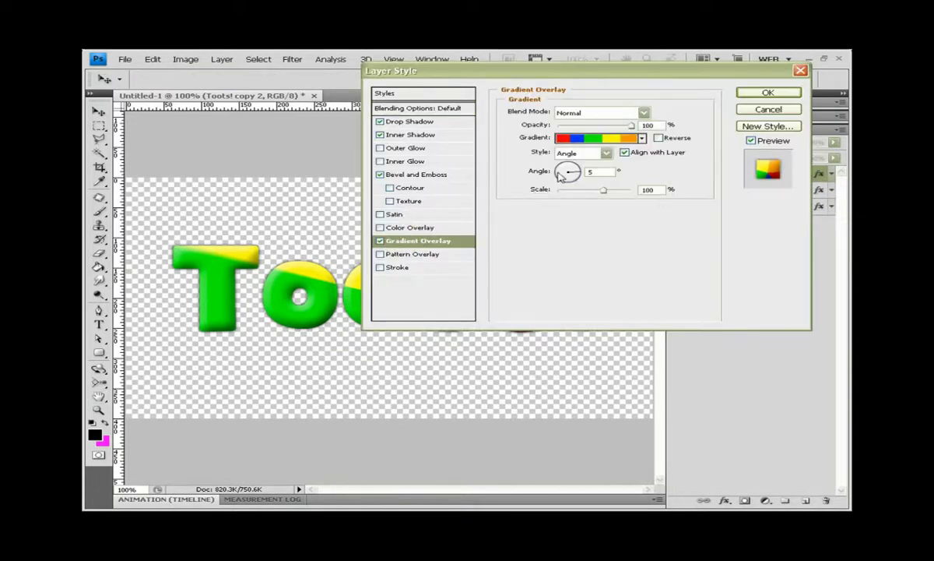
left_click_drag(571, 169, 577, 176)
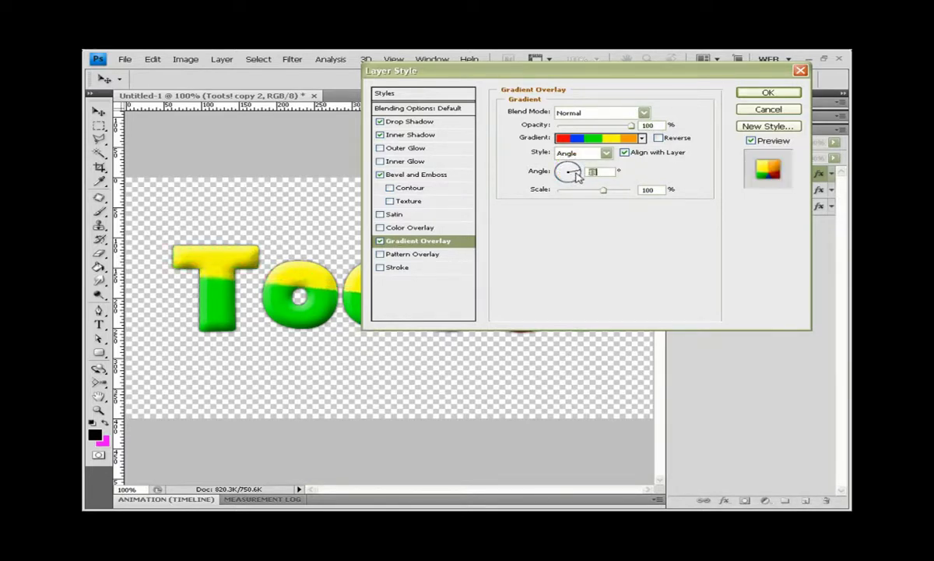
mouse_move(507, 79)
left_mouse_down()
mouse_move(652, 78)
mouse_move(812, 59)
left_mouse_up()
left_click_drag(801, 152, 801, 151)
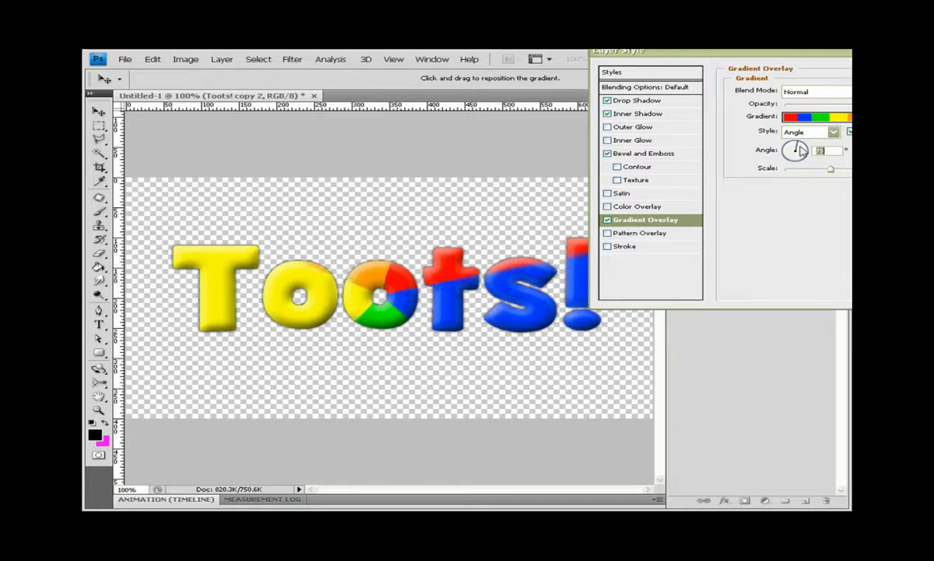
left_click_drag(801, 150, 796, 150)
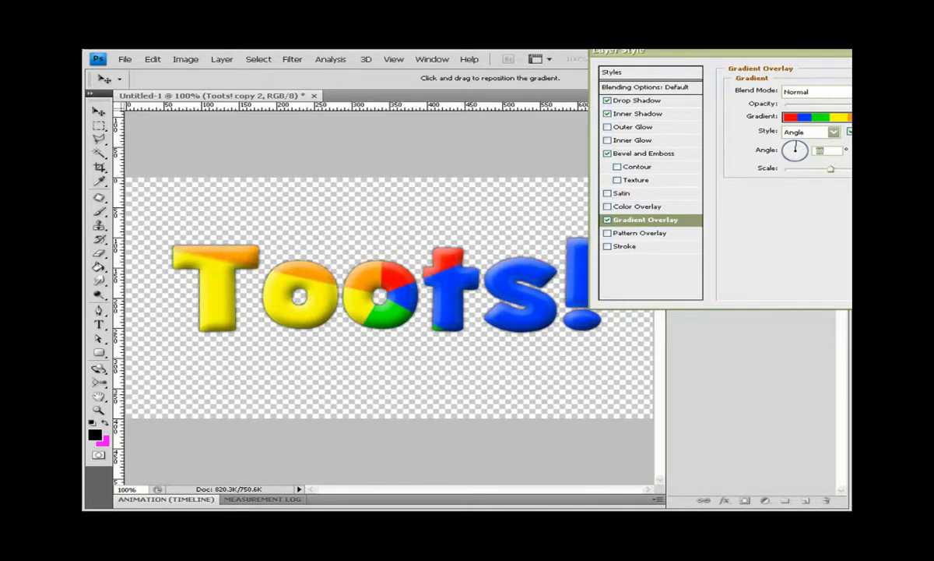
- Finish the gradient edit and scroll the Layers panel to confirm layers reach Toots! copy 71
left_click(709, 309)
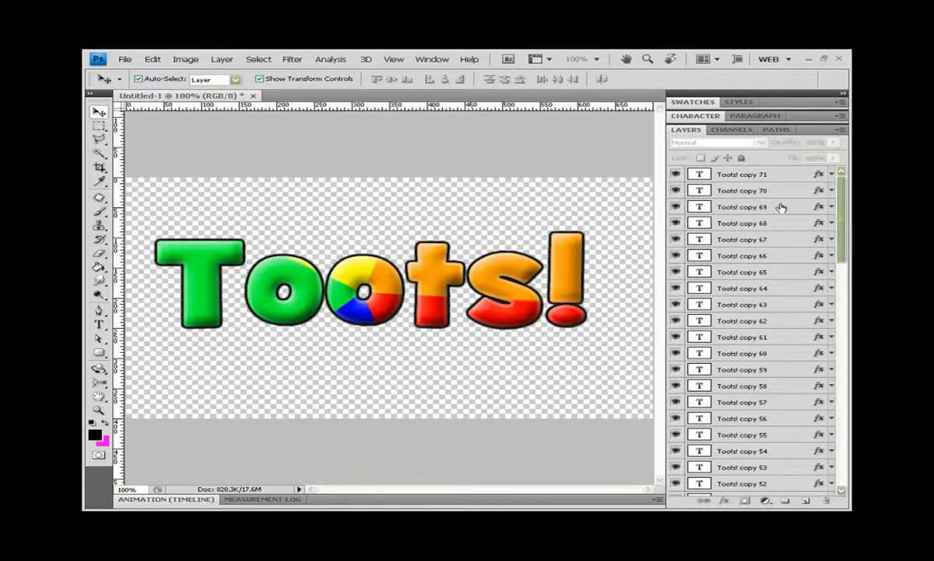
left_click_drag(840, 199, 827, 446)
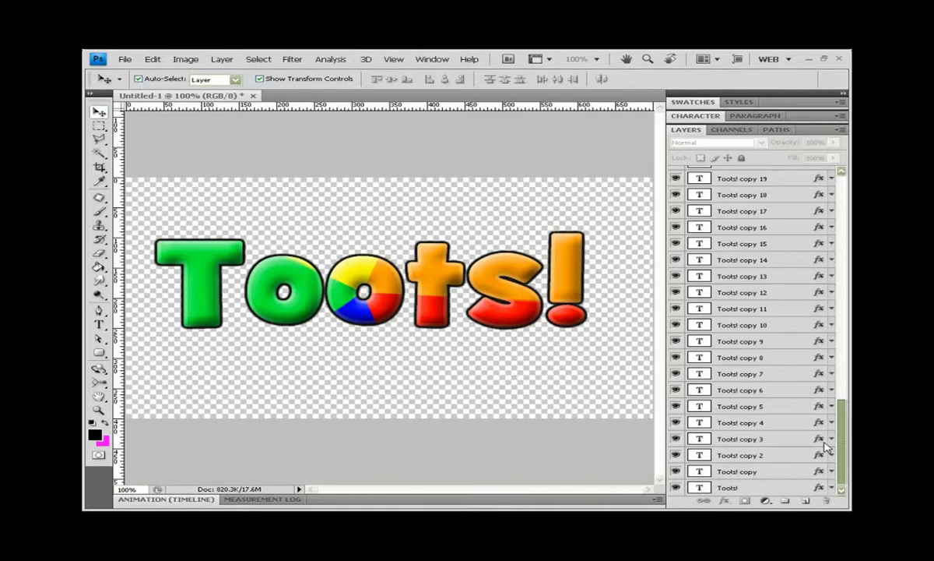
left_click_drag(826, 445, 781, 168)
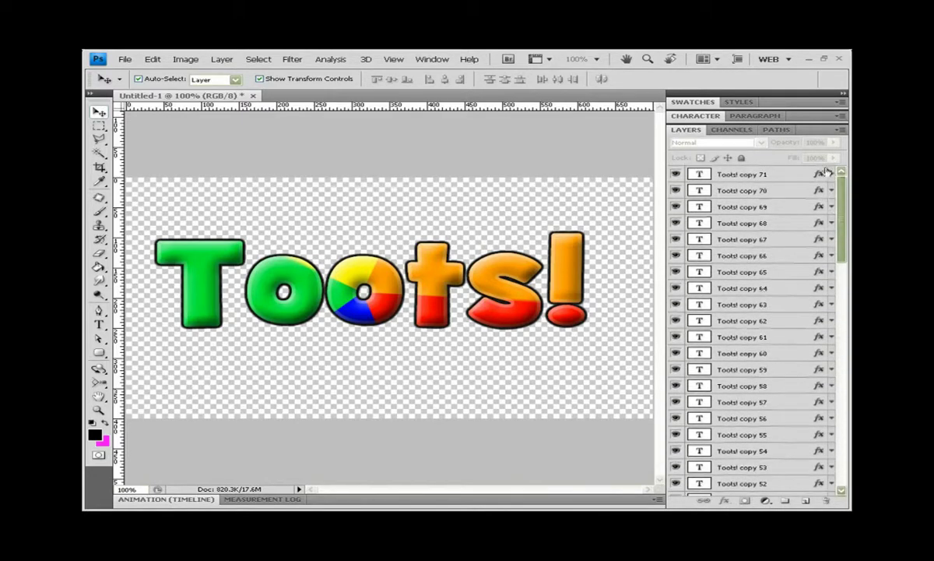
- Show the Animation timeline from the Window menu and enlarge the panel
left_click(432, 60)
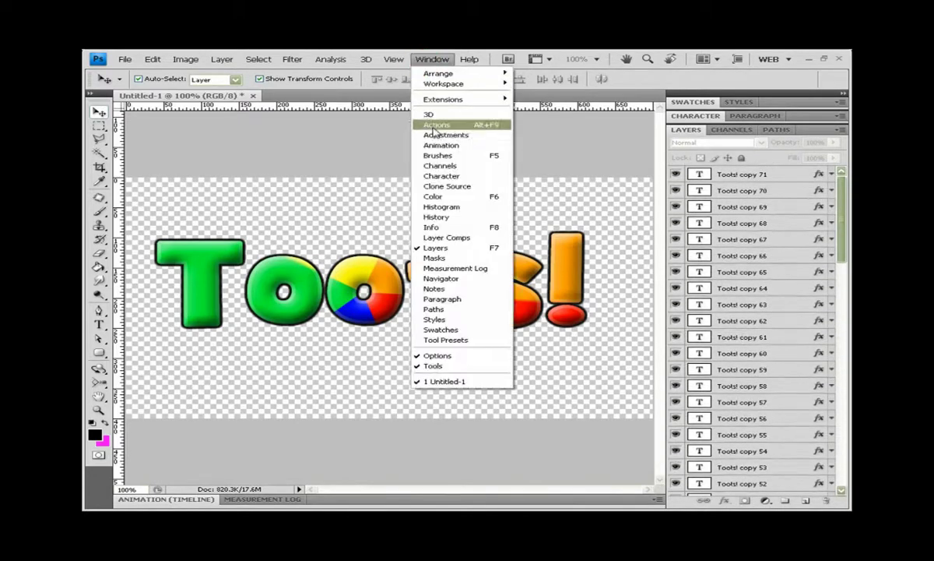
left_click(454, 148)
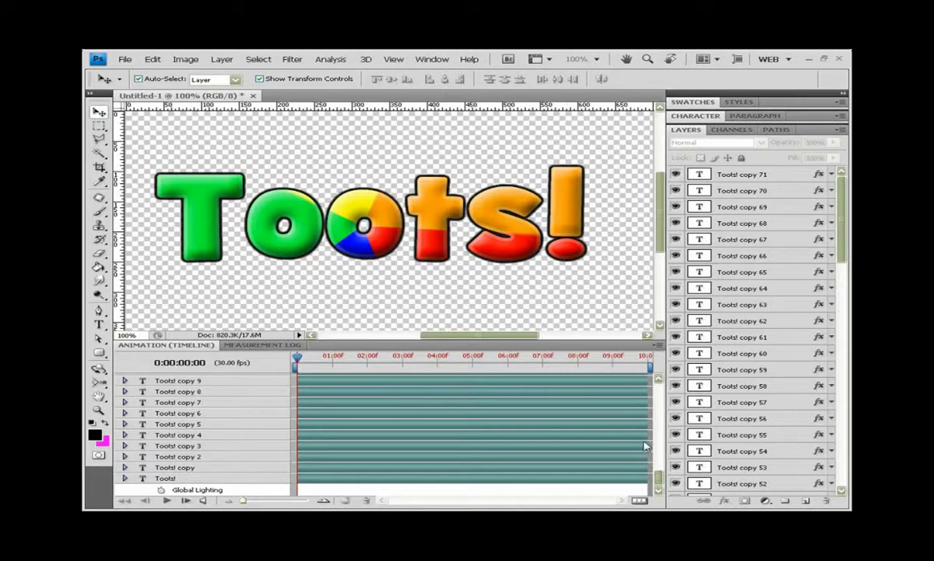
left_click_drag(658, 476, 660, 381)
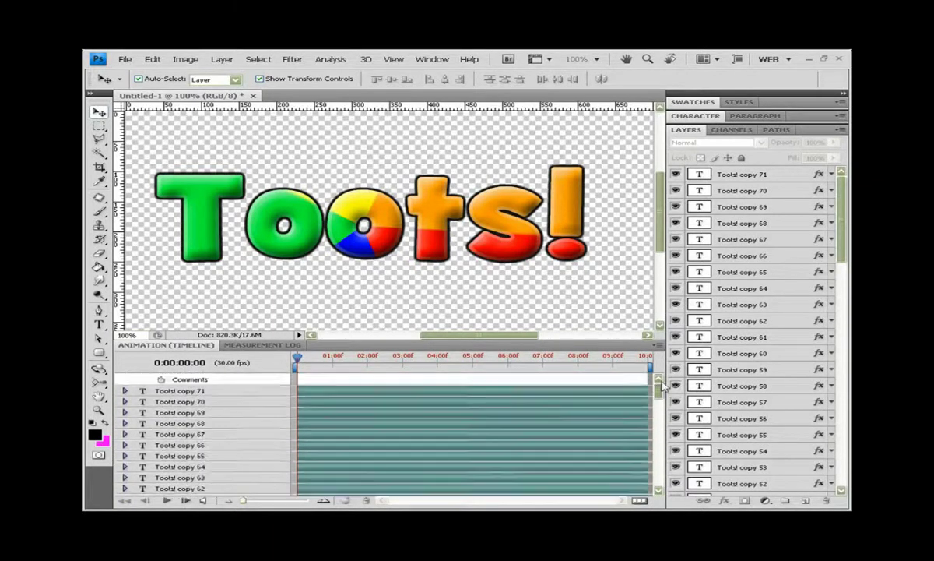
- Keyframe Toots! copy 71's Position, nudging it right later in time, then play it
left_click(124, 391)
left_click(166, 402)
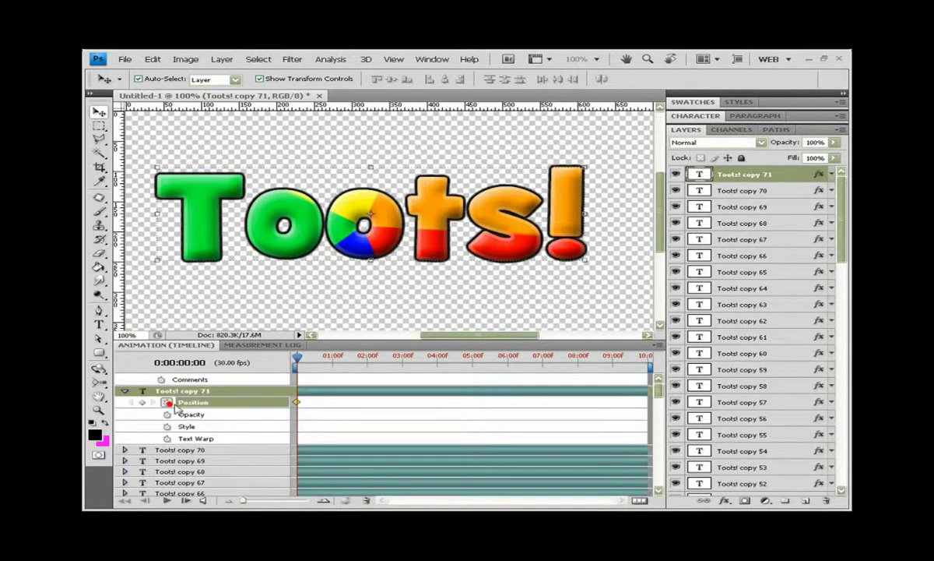
left_click_drag(297, 356, 574, 357)
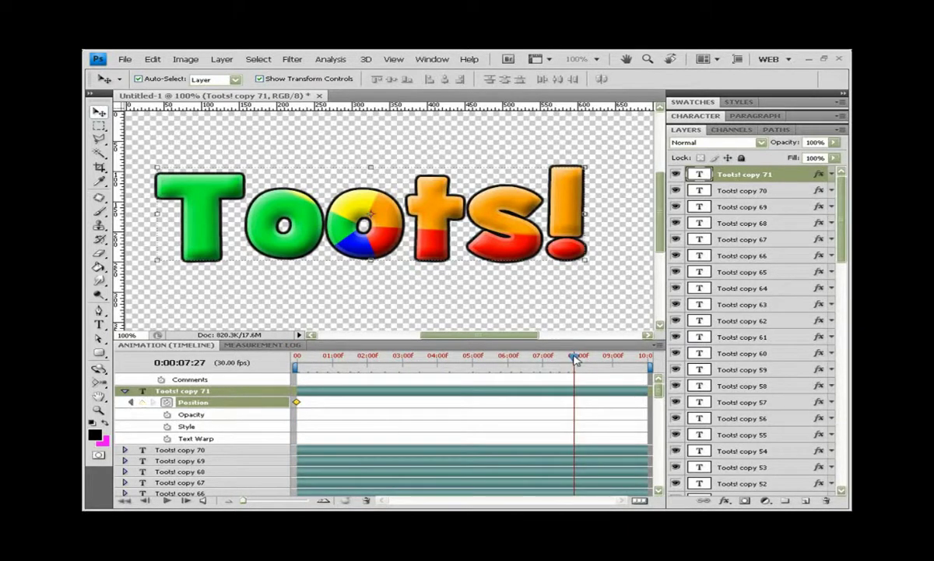
key("shift+Right")
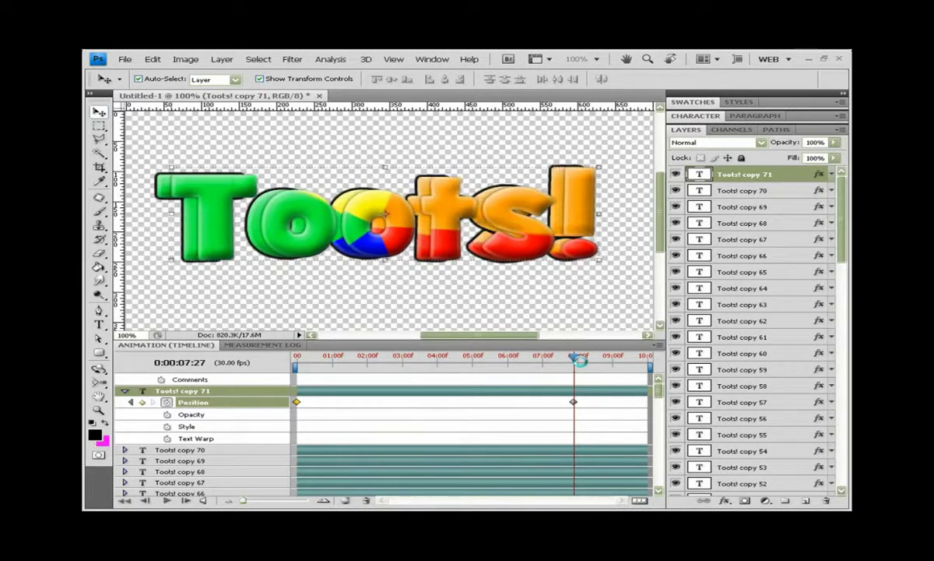
key("shift+Right")
key("shift+Right")
key("shift+Right")
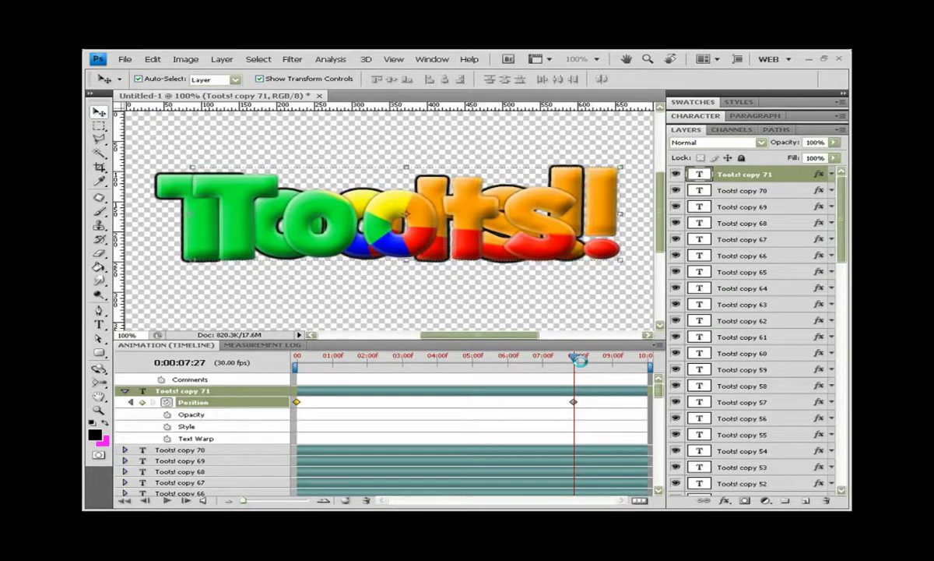
left_click_drag(574, 356, 463, 357)
key("space")
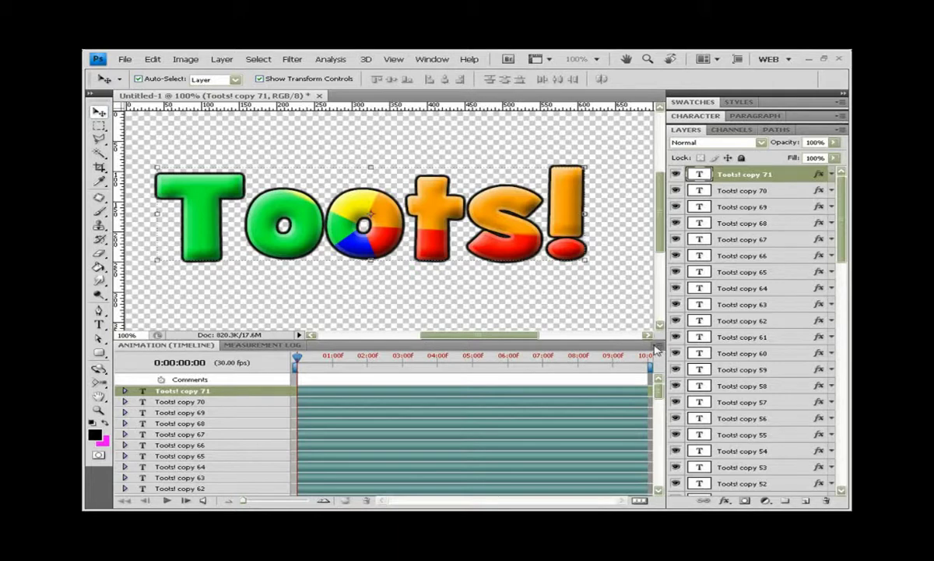
- Apply Make Frames From Layers and scroll the timeline's layer list to the top
left_click(656, 348)
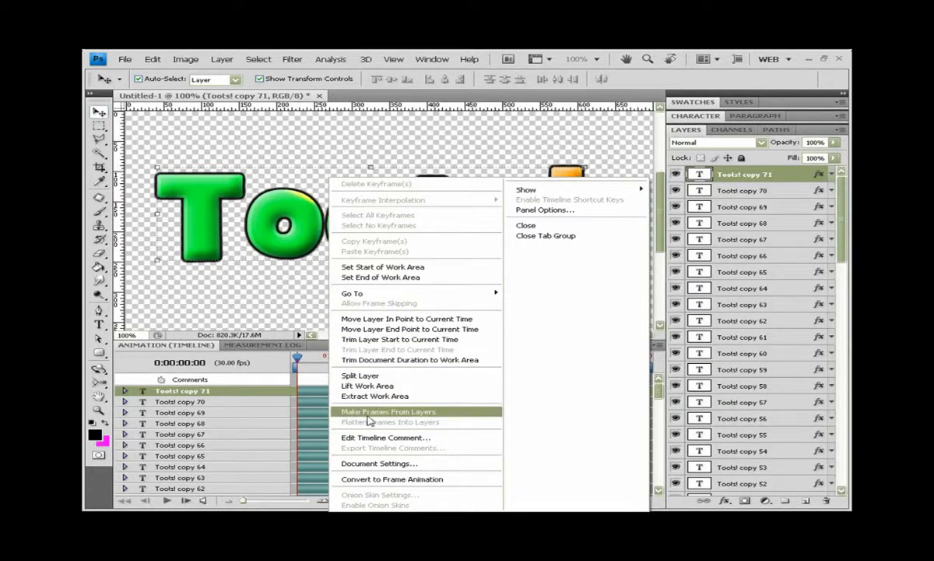
left_click(442, 417)
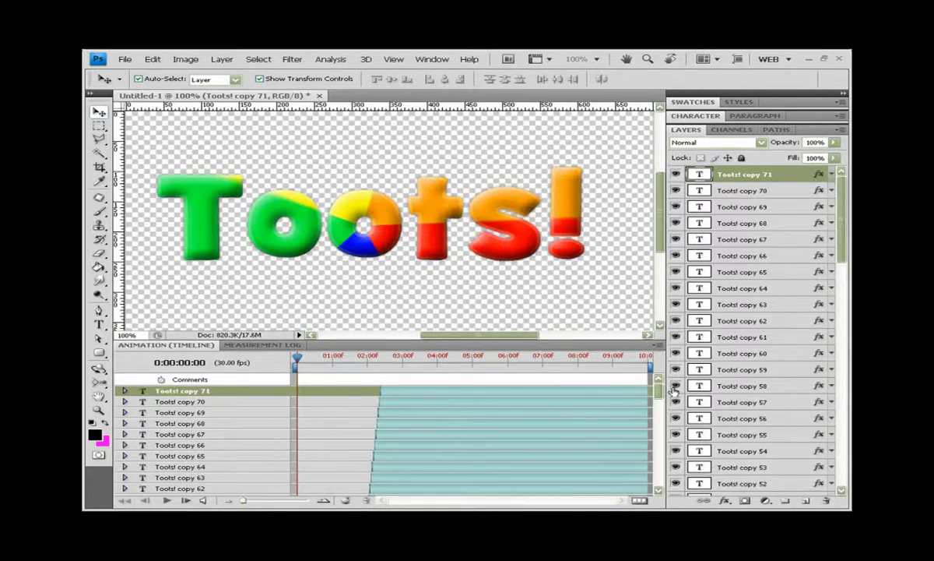
left_click_drag(664, 394, 659, 492)
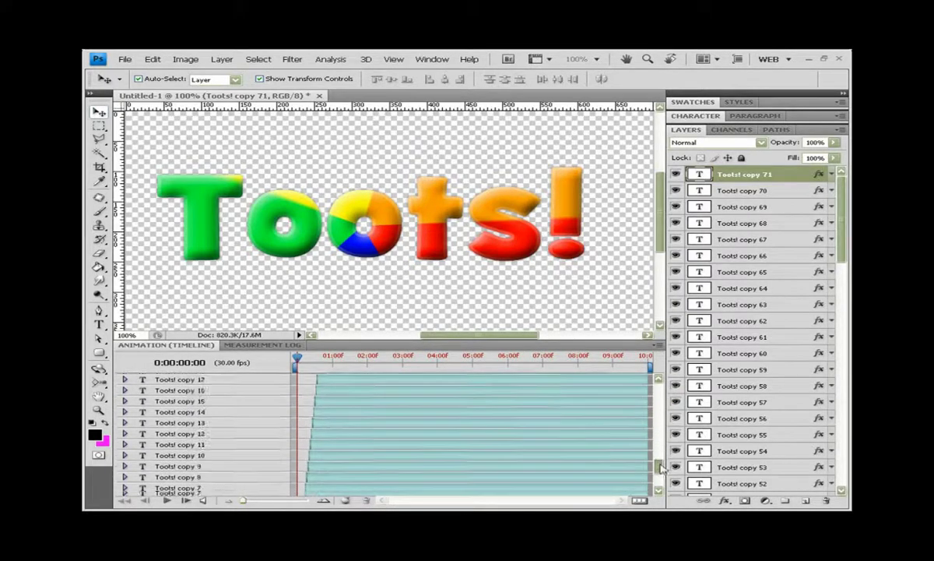
scroll(506, 394, "up", 3)
scroll(506, 393, "up", 7)
scroll(506, 393, "up", 10)
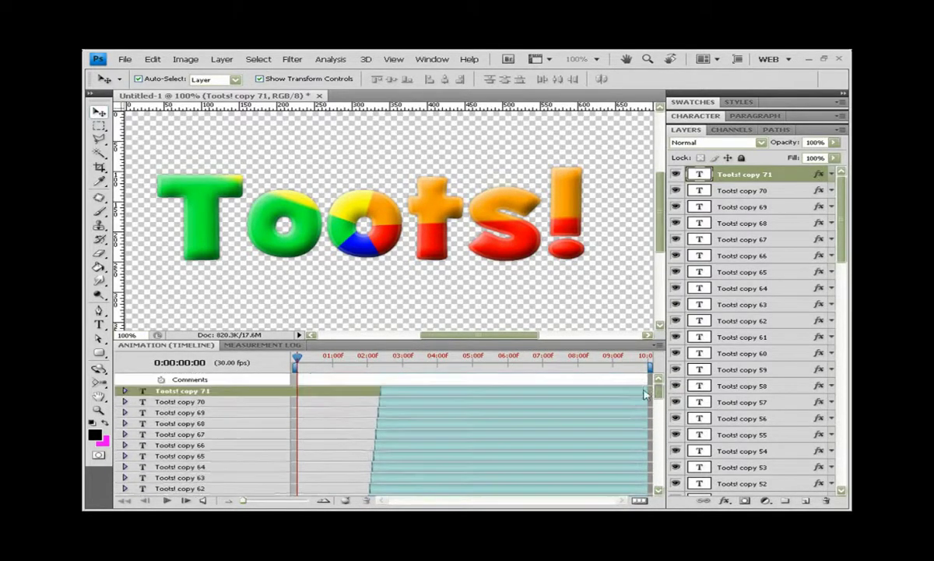
- Scrub the playhead later and earlier to preview the staggered animation
left_click(452, 362)
mouse_move(454, 358)
left_mouse_down()
mouse_move(393, 363)
mouse_move(491, 359)
left_mouse_up()
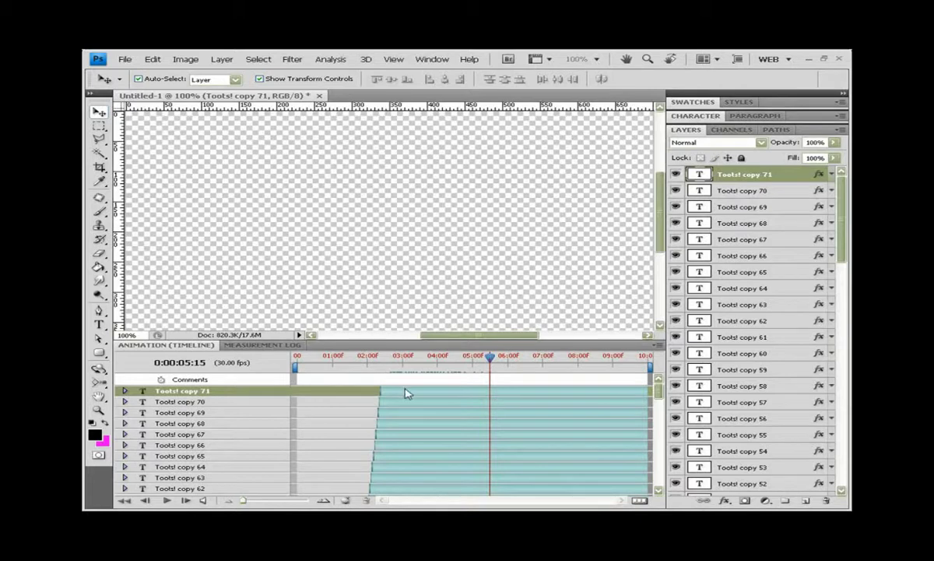
left_click(380, 358)
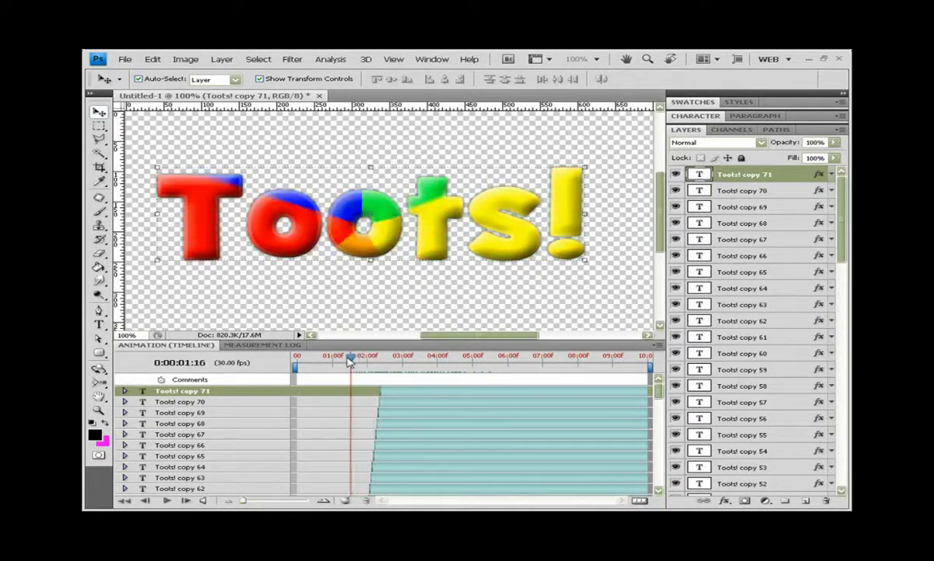
- Scrub near the animation start to locate frames where the text looks faded
left_click_drag(382, 361, 324, 358)
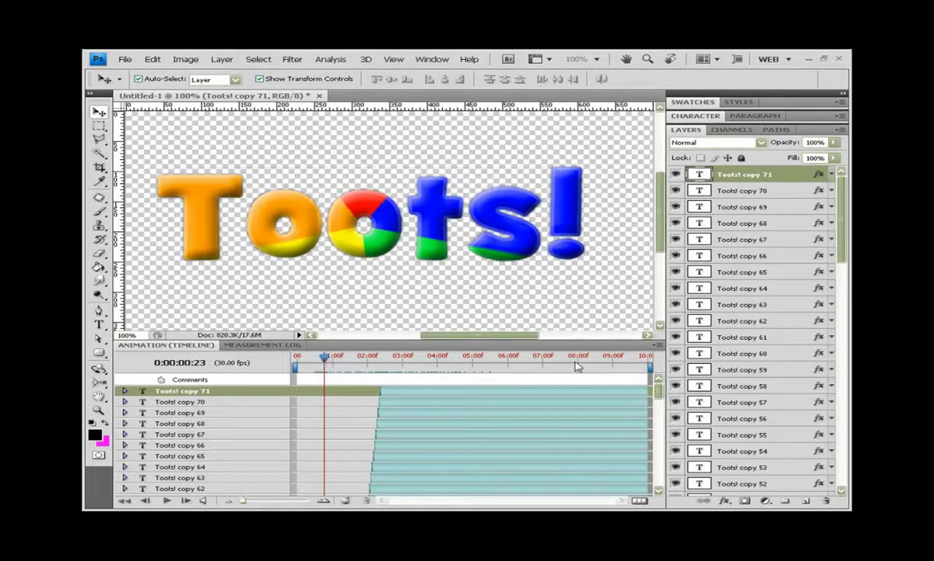
left_click_drag(658, 390, 659, 450)
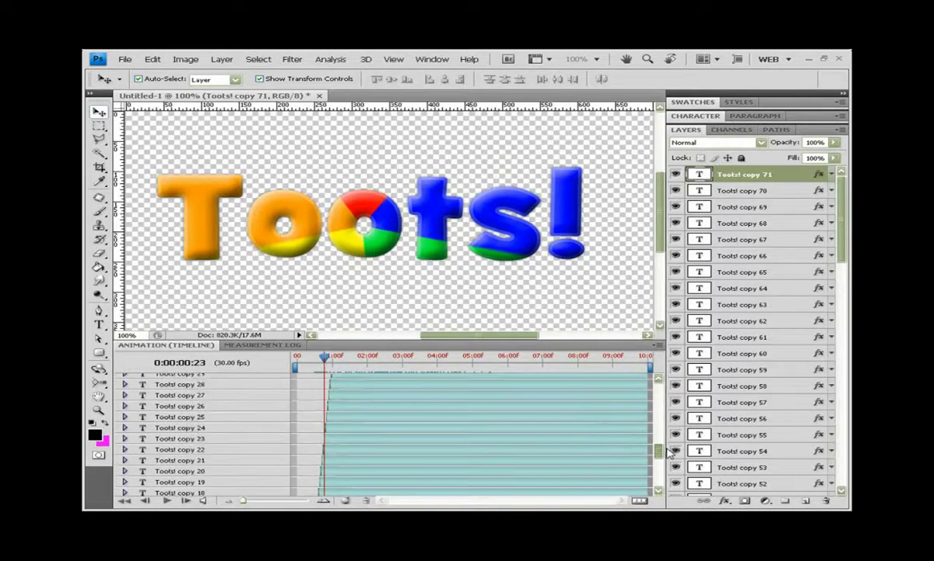
left_click_drag(324, 358, 319, 359)
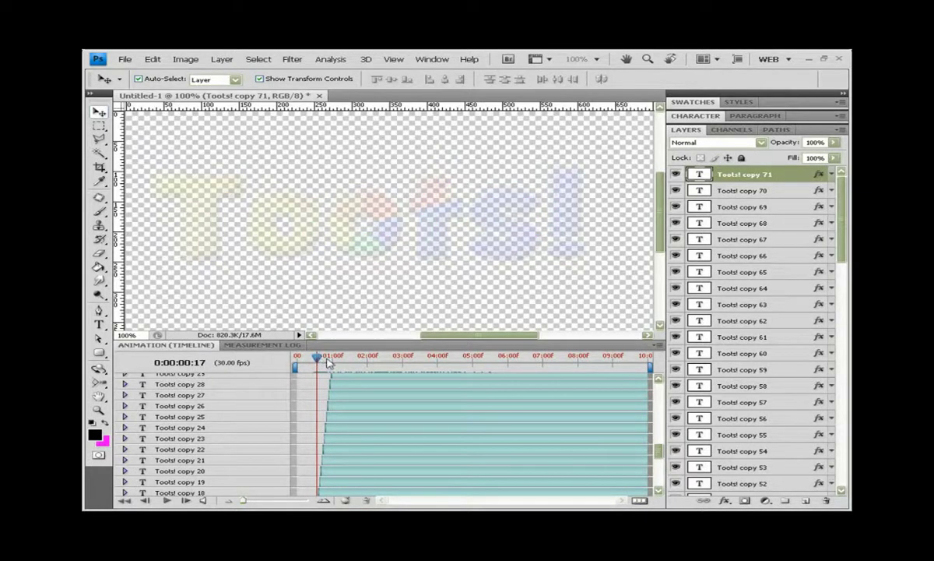
scroll(615, 424, "down", 2)
scroll(601, 449, "down", 2)
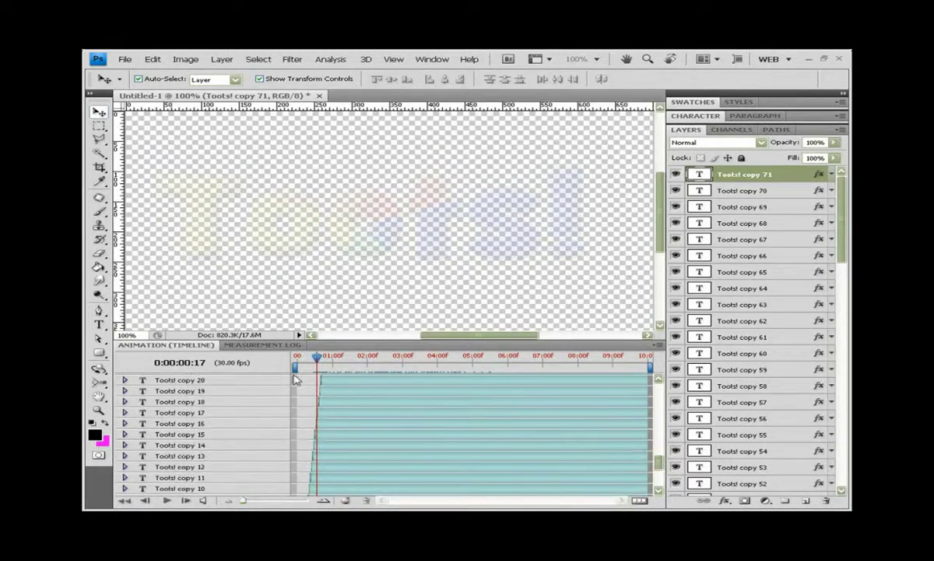
left_click_drag(314, 356, 319, 362)
- Inspect the property tracks of Toots! copy 17, 18 and 19 around frame 19
left_click(207, 413)
left_click(125, 412)
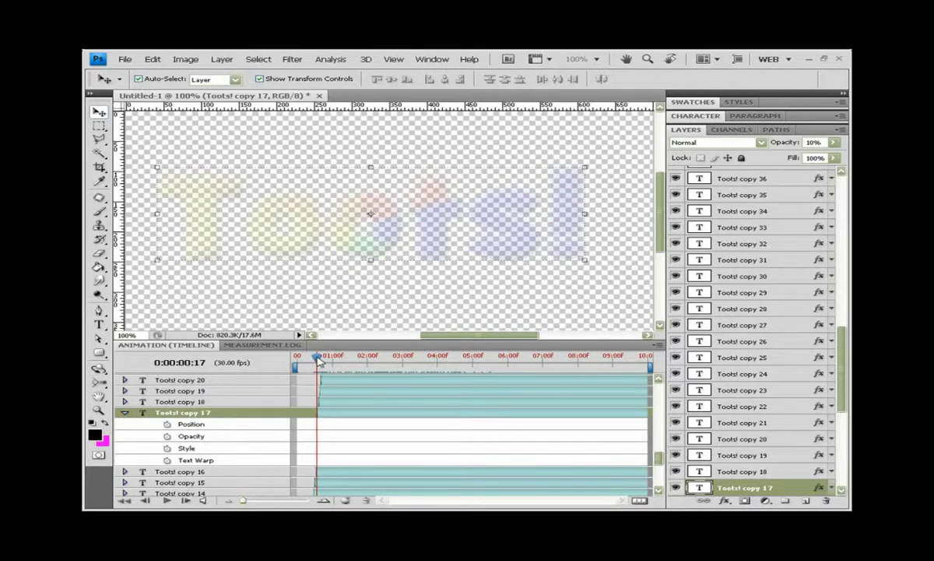
left_click(125, 401)
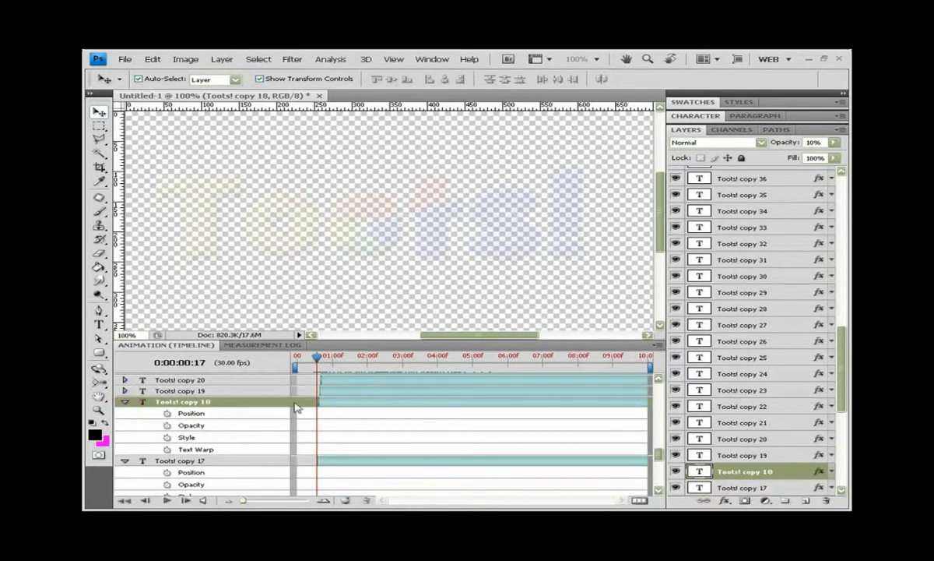
left_click_drag(317, 366, 320, 365)
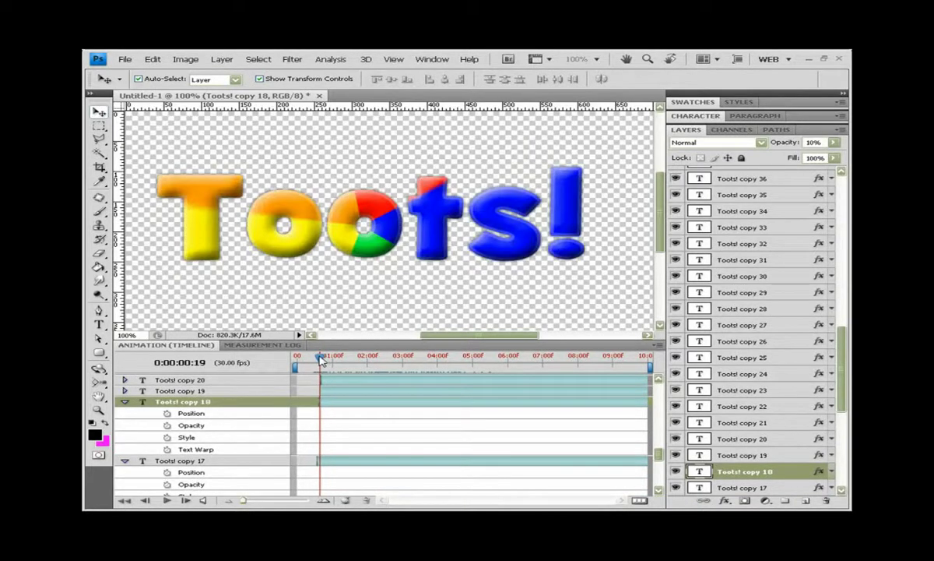
left_click(125, 391)
left_click(125, 391)
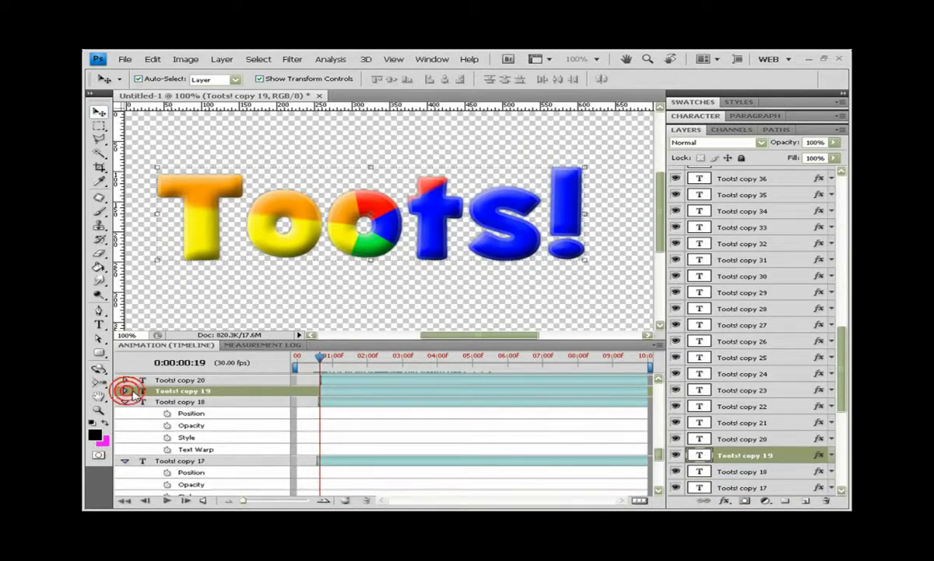
left_click(125, 401)
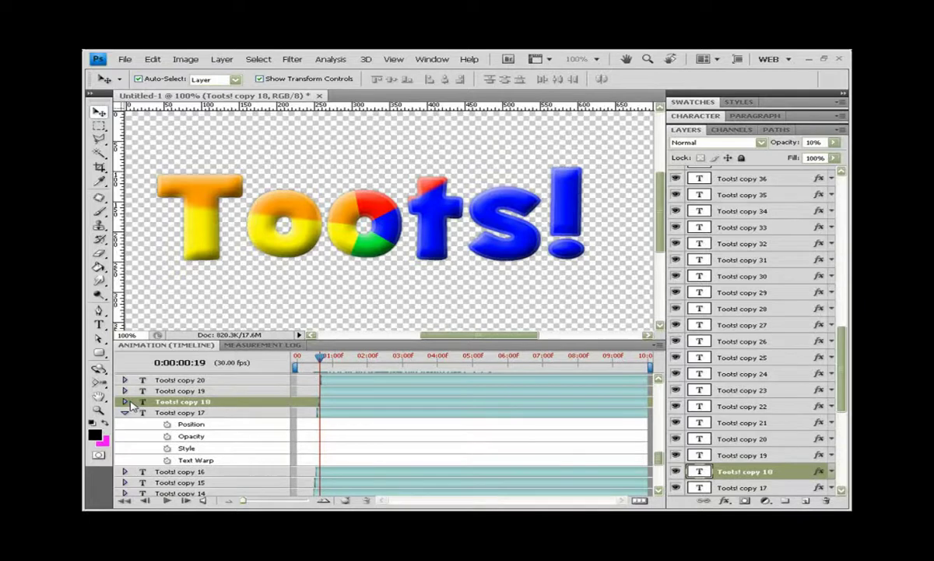
left_click(125, 411)
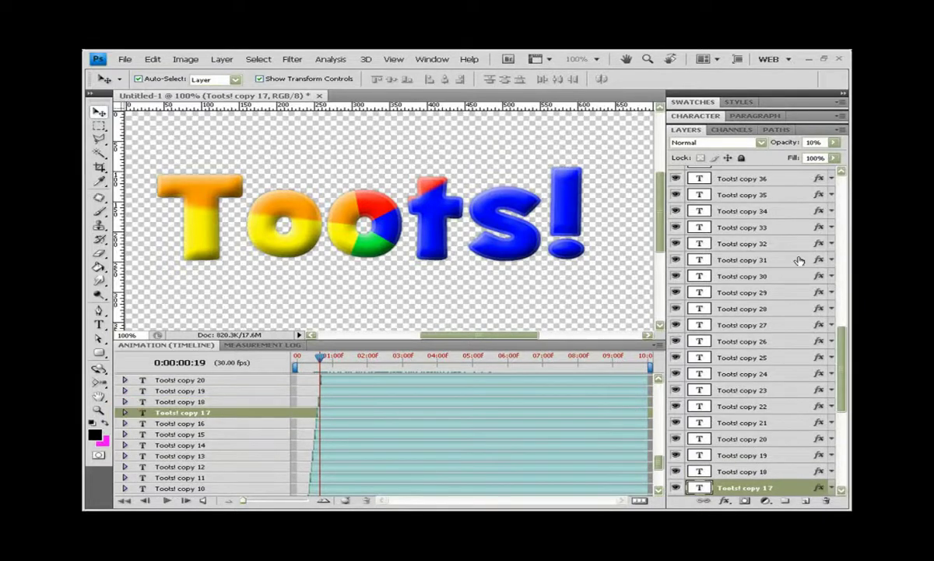
- Enter a new opacity value for Toots! copy 18 in the Layers panel
left_click(810, 142)
left_click(747, 471)
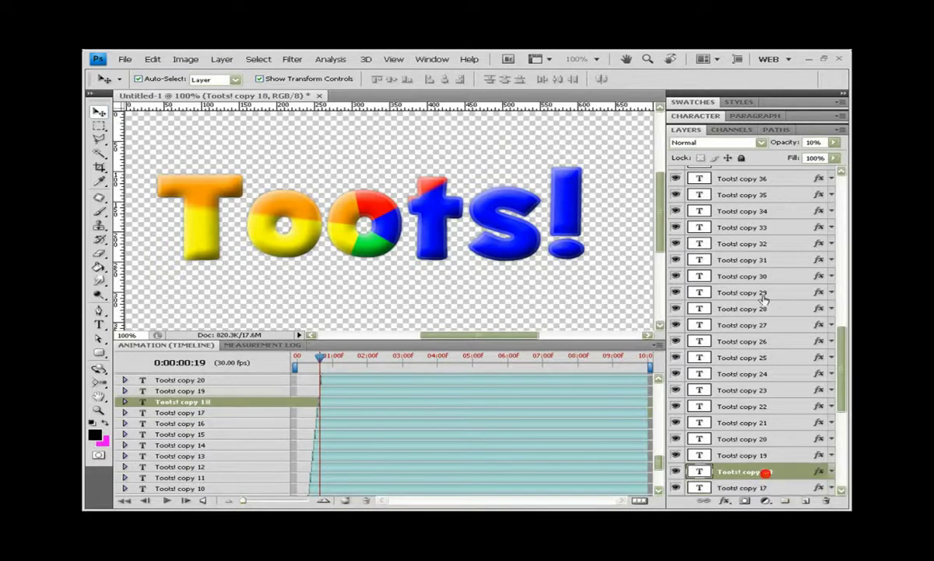
type("0")
key("Return")
- Set the faded Toots! copy 12 back to 100% opacity
left_click_drag(317, 363, 313, 359)
left_click(338, 467)
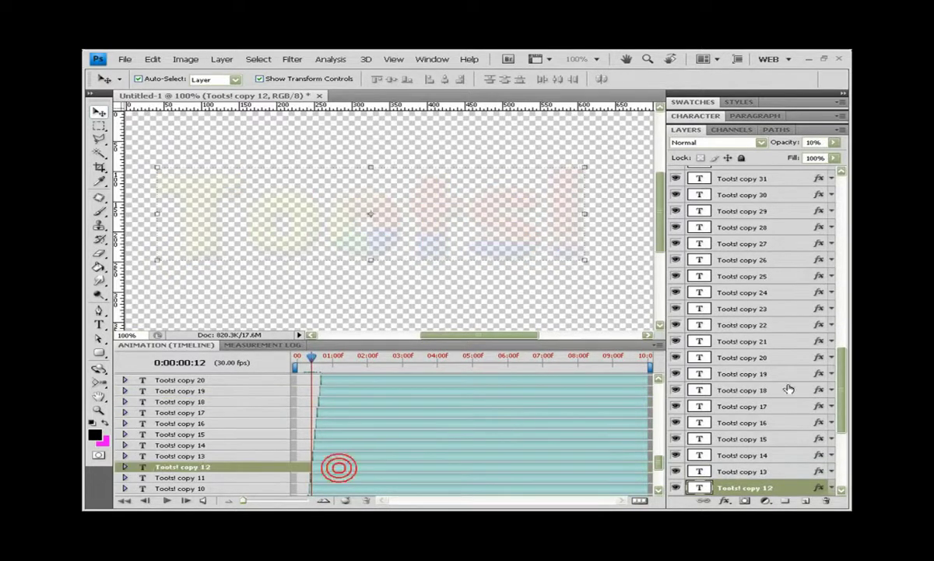
type("100")
key("Return")
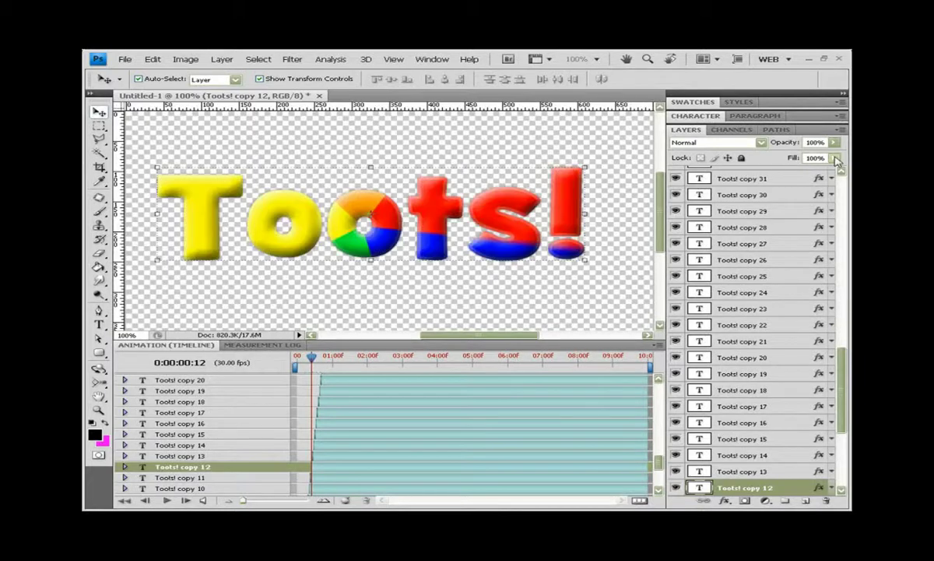
- Restore Toots! copy 21 to full opacity, then select faded Toots! copy 24 at frame 24
left_click_drag(658, 460, 658, 473)
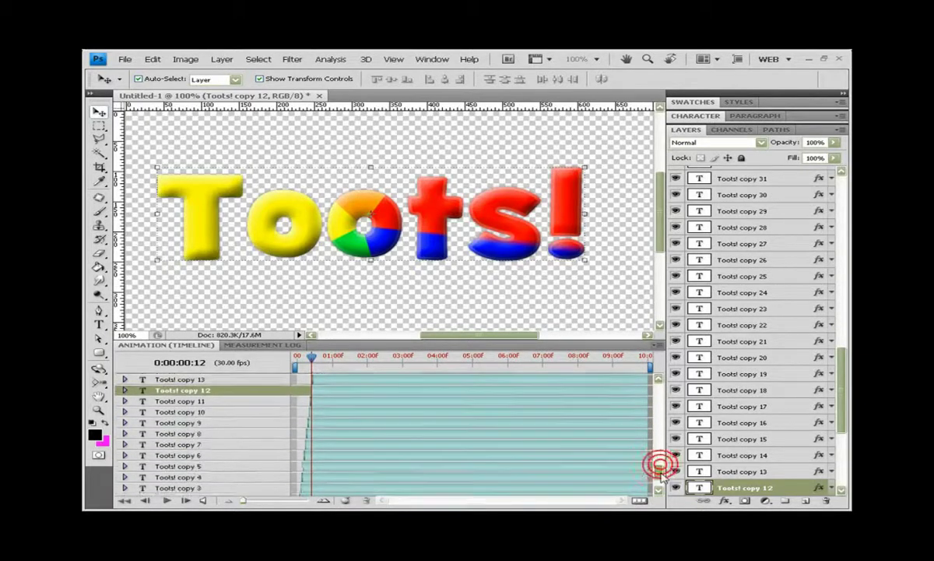
mouse_move(312, 360)
left_mouse_down()
mouse_move(296, 360)
mouse_move(323, 358)
left_mouse_up()
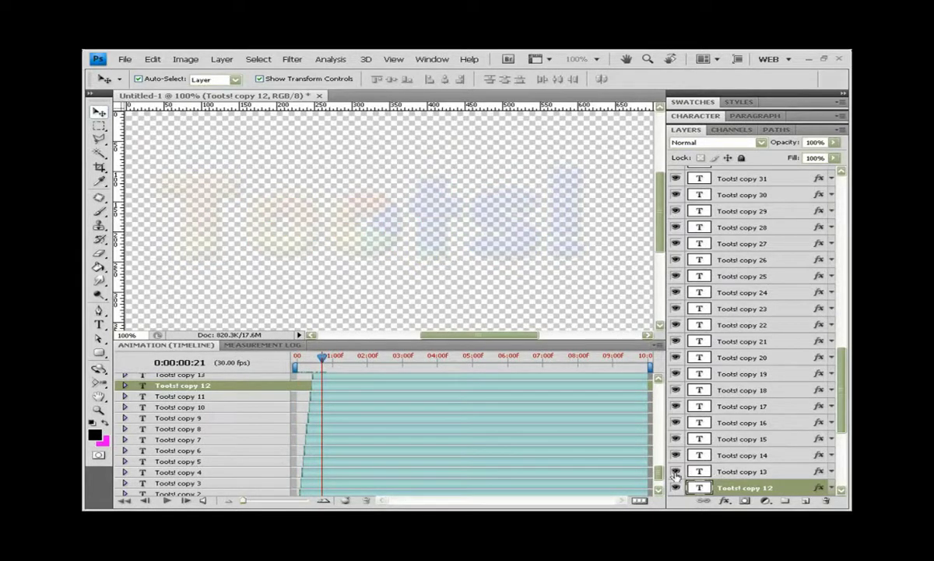
left_click_drag(658, 471, 657, 459)
left_click(399, 436)
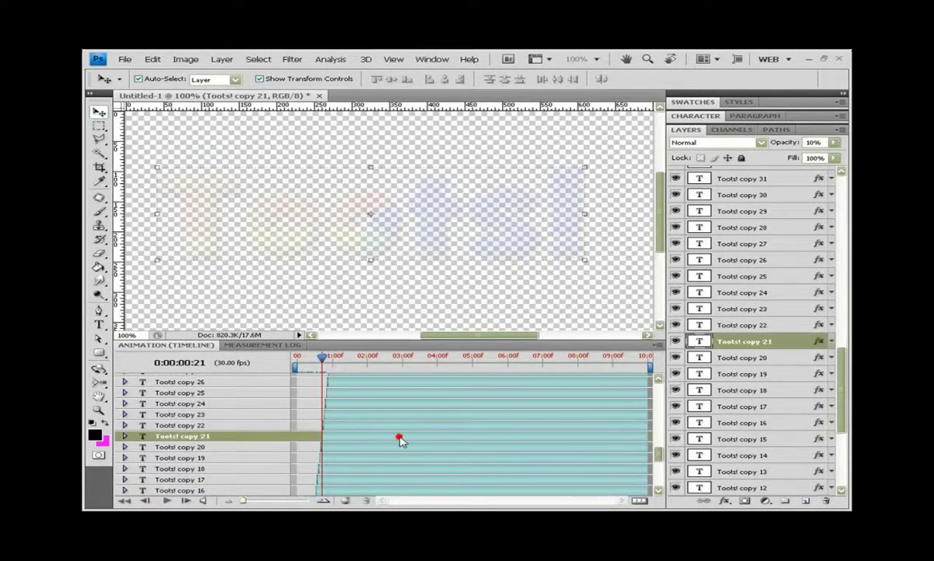
left_click(809, 142)
type("100")
key("Return")
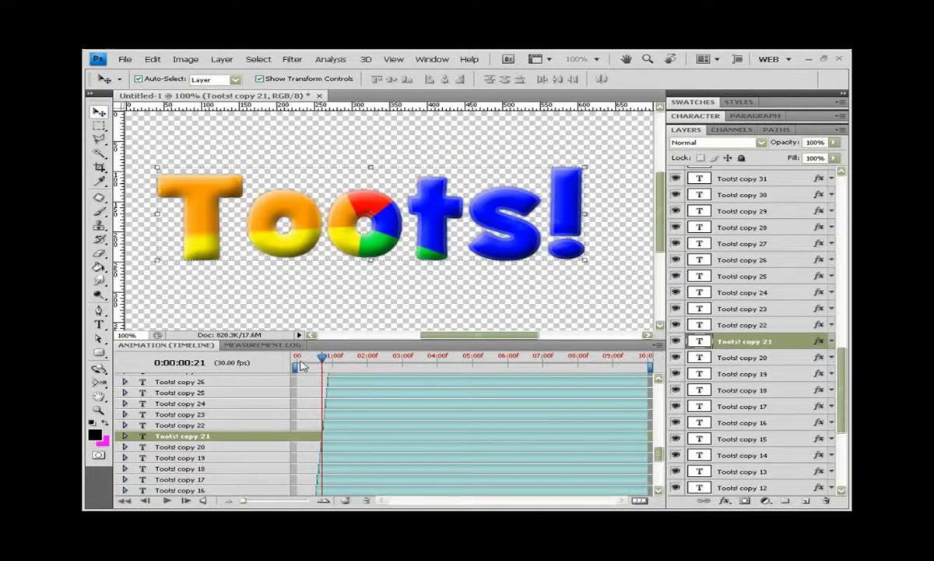
left_click(327, 362)
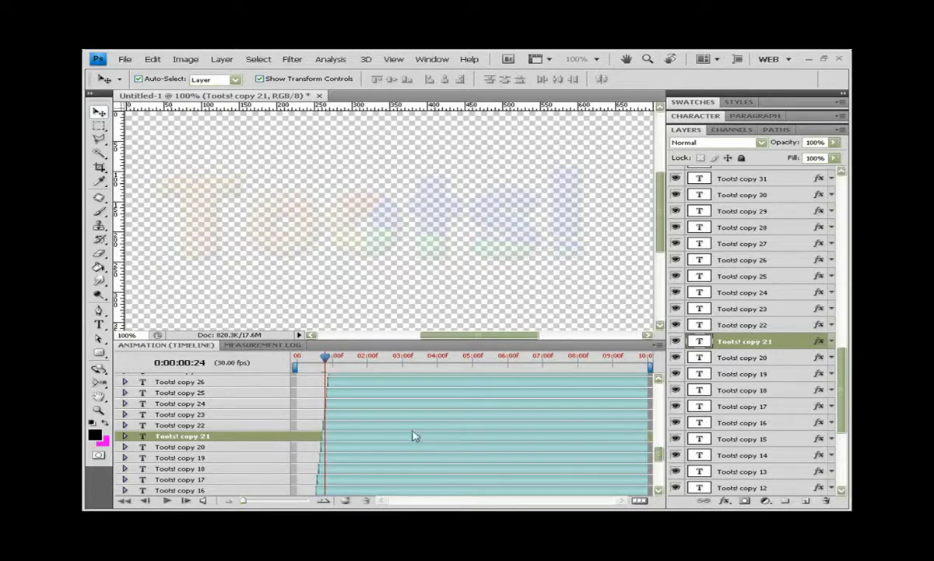
left_click(354, 404)
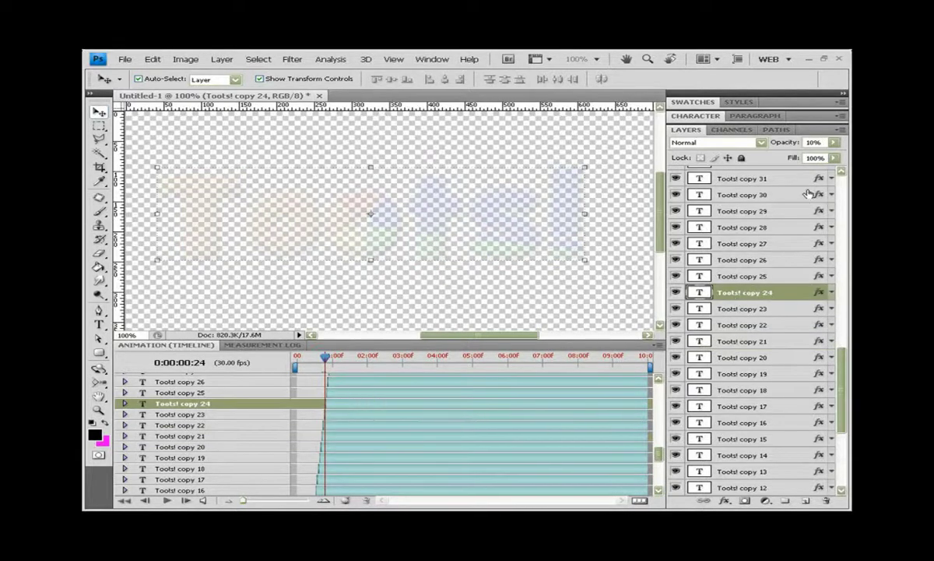